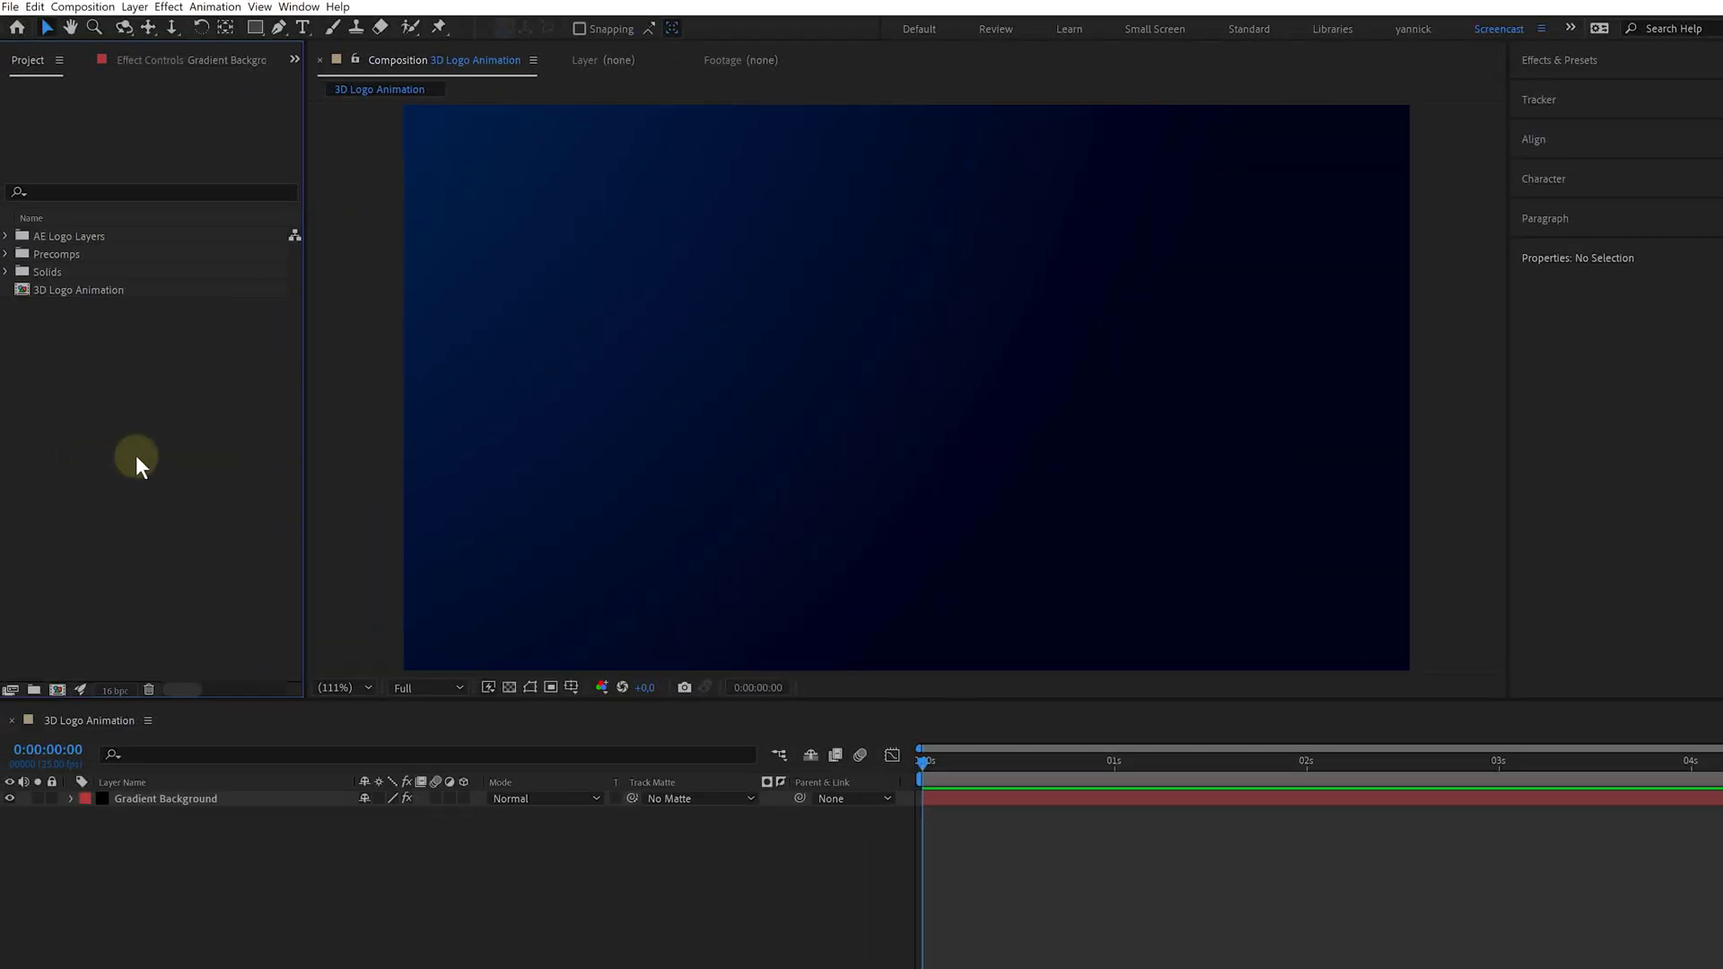
- Keep the name 3D Logo Animation and choose Cinema 4D as the composition's 3D renderer
left_click(57, 689)
type("3D Logo Animation")
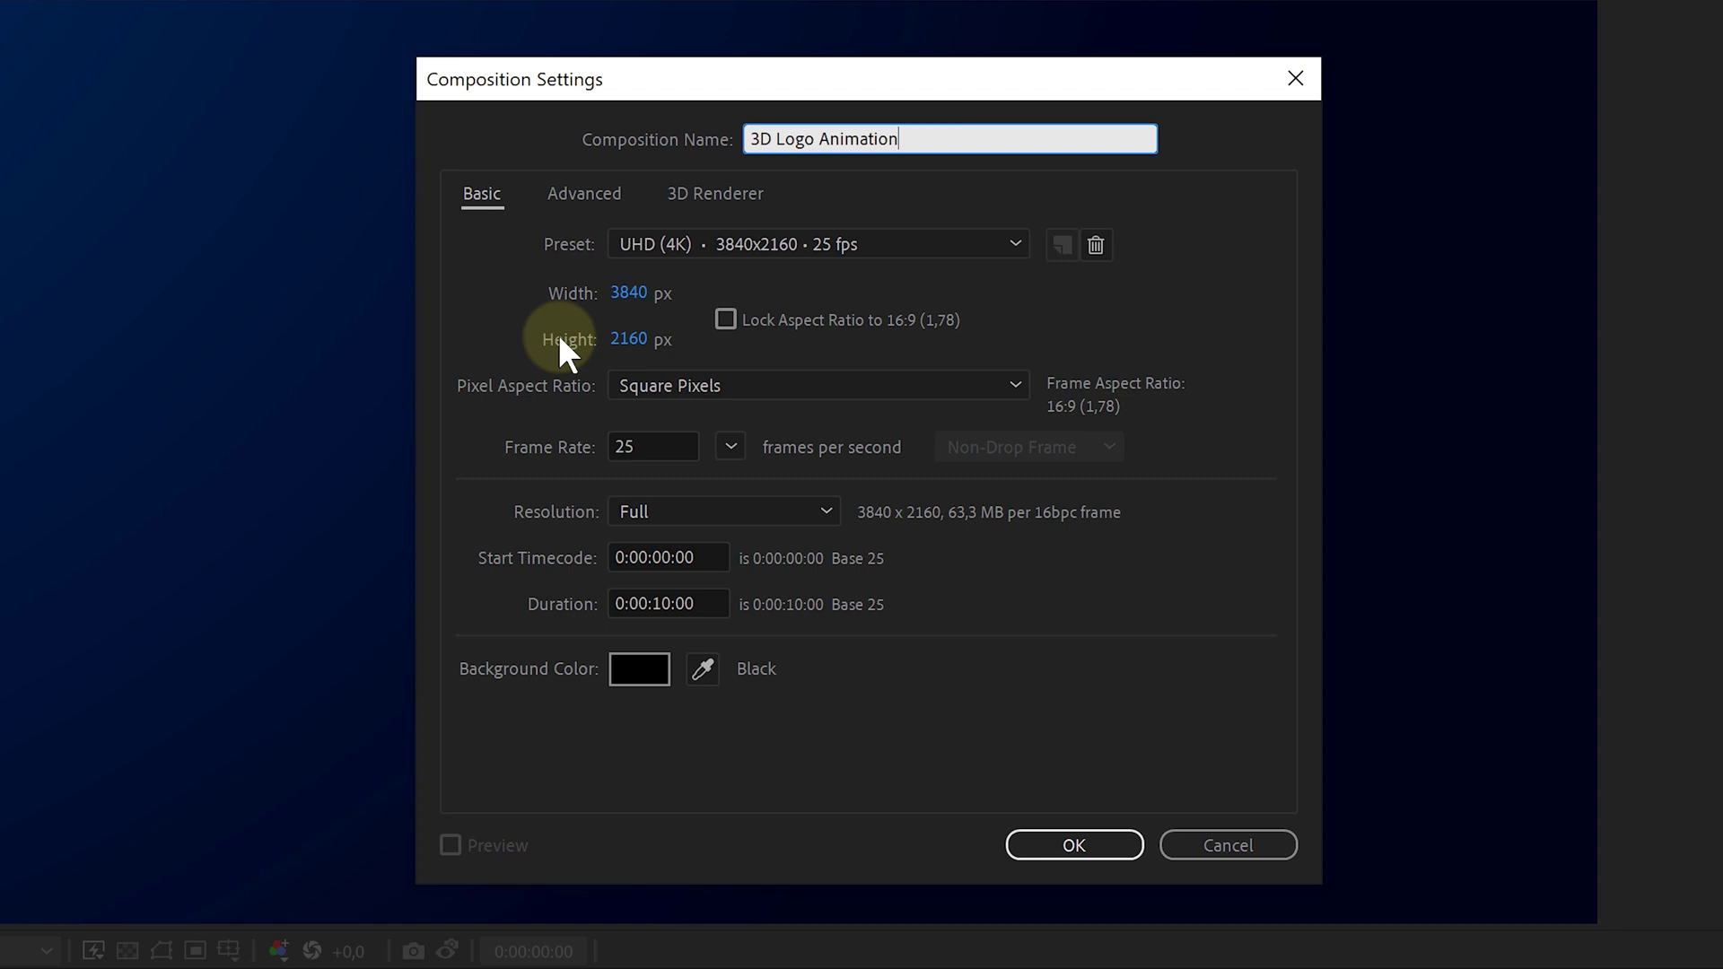
left_click(638, 412)
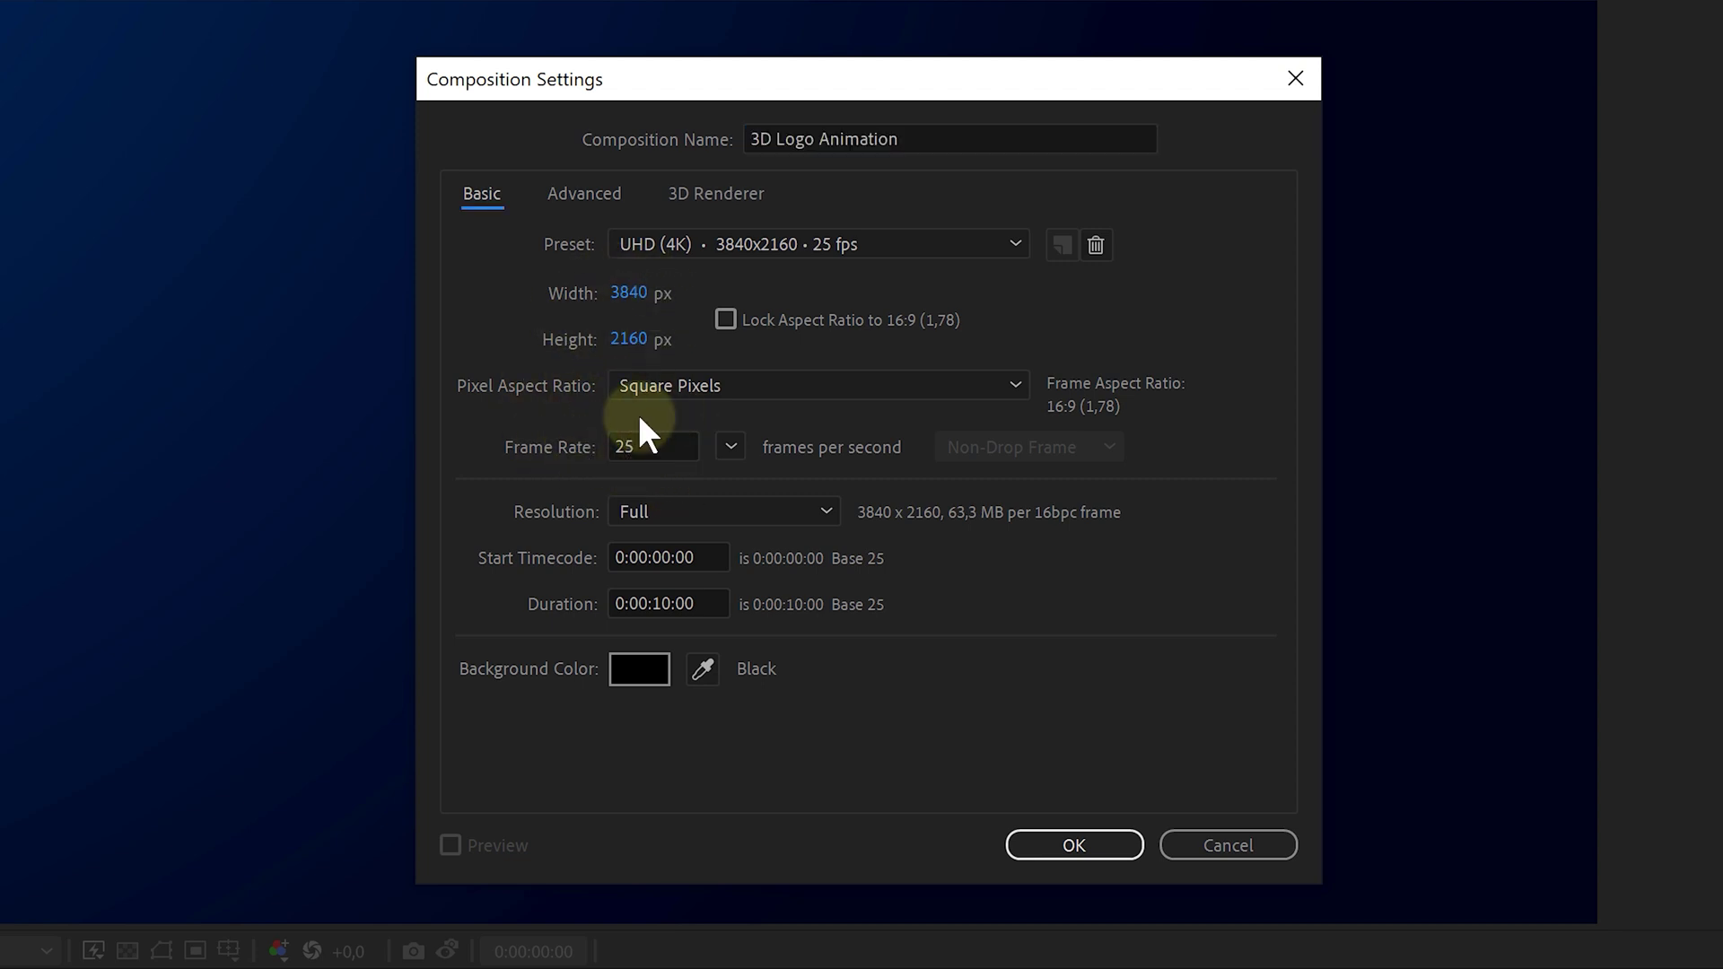
left_click(735, 208)
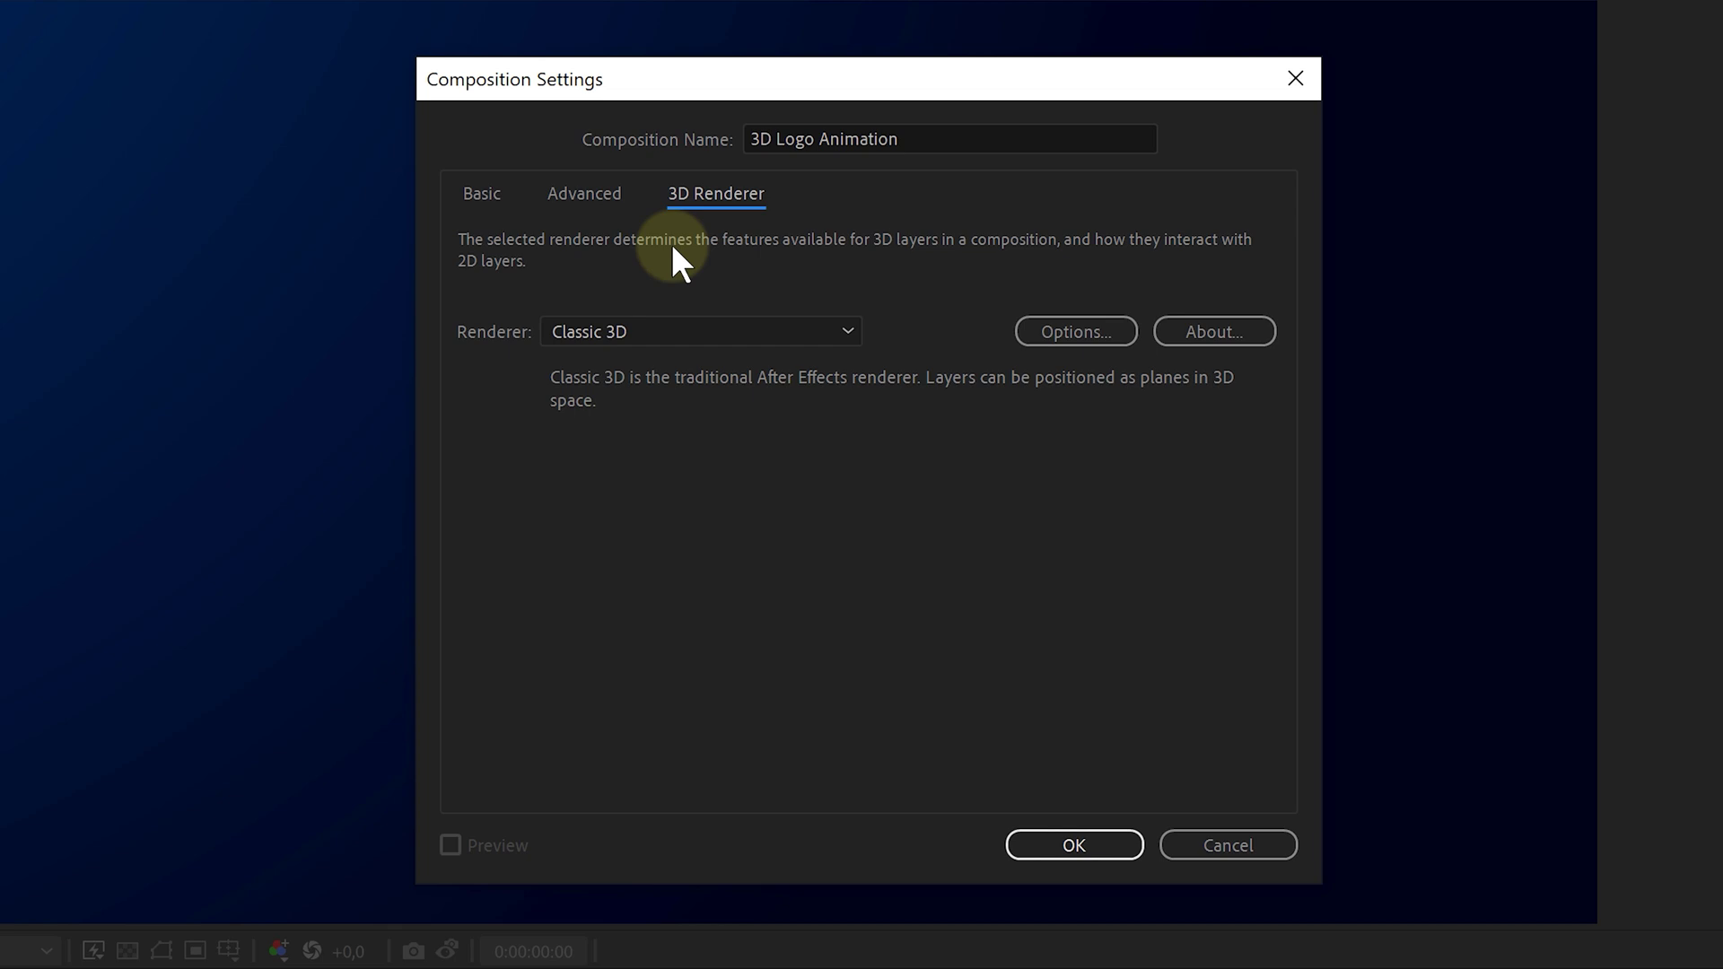
left_click(663, 334)
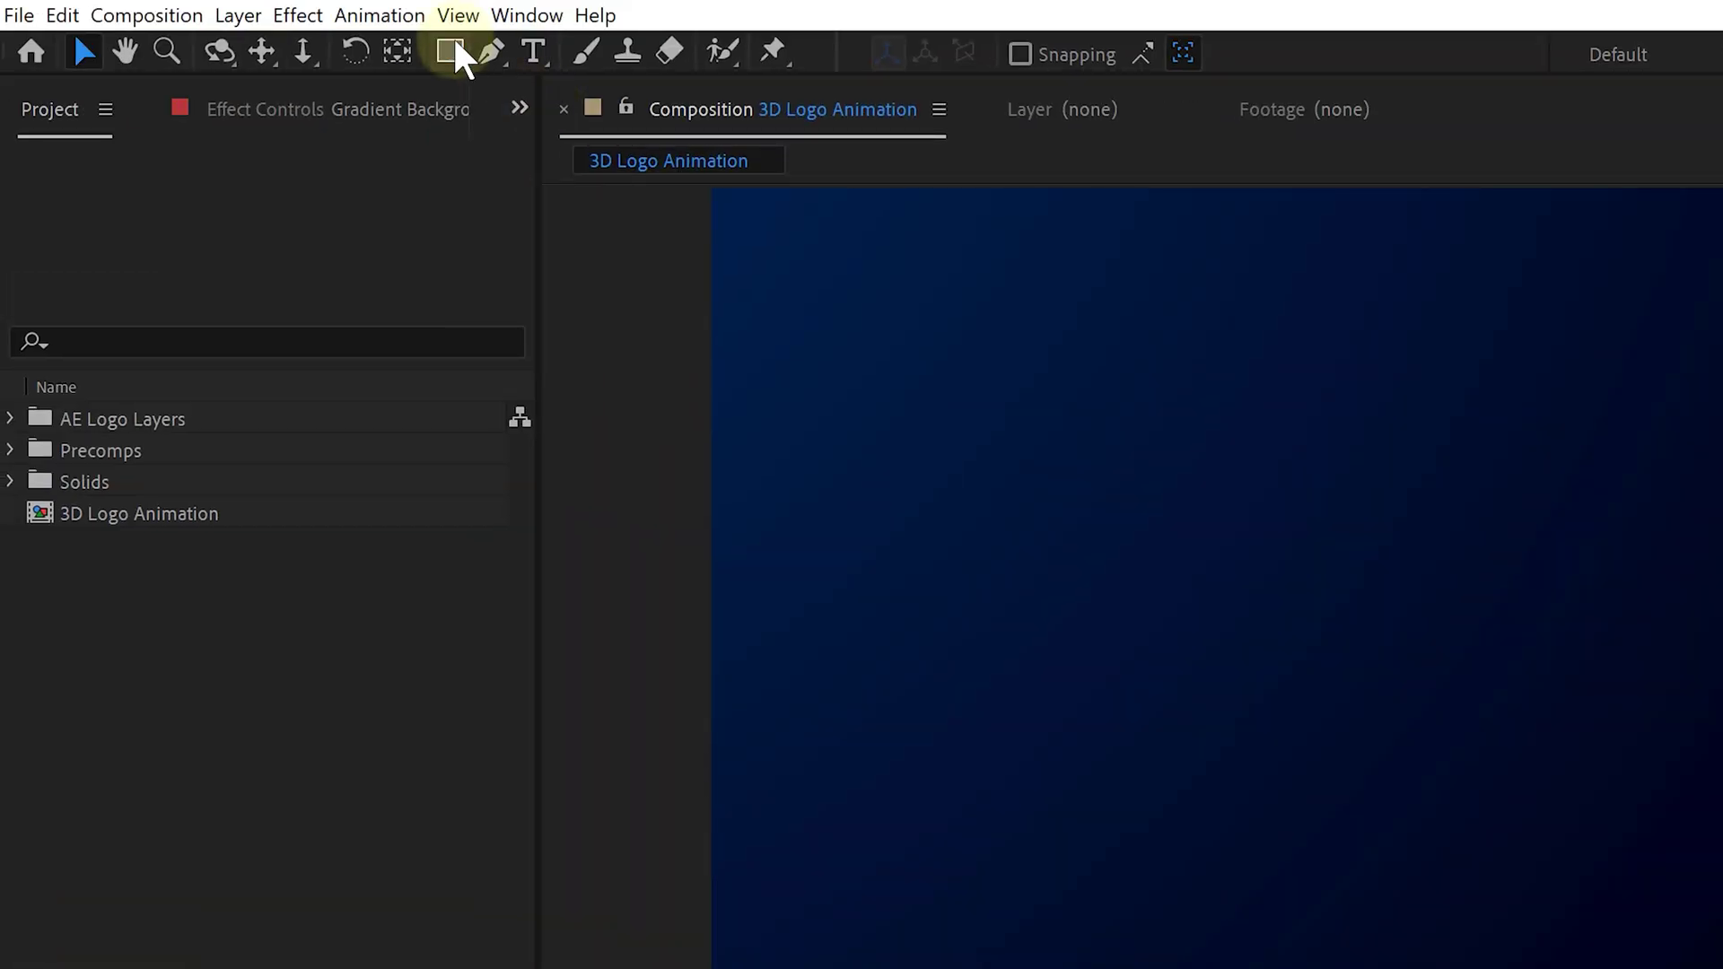
- Draw a white circle at the composition centre with the Ellipse Tool and make it 3D
left_click_drag(445, 51, 604, 135)
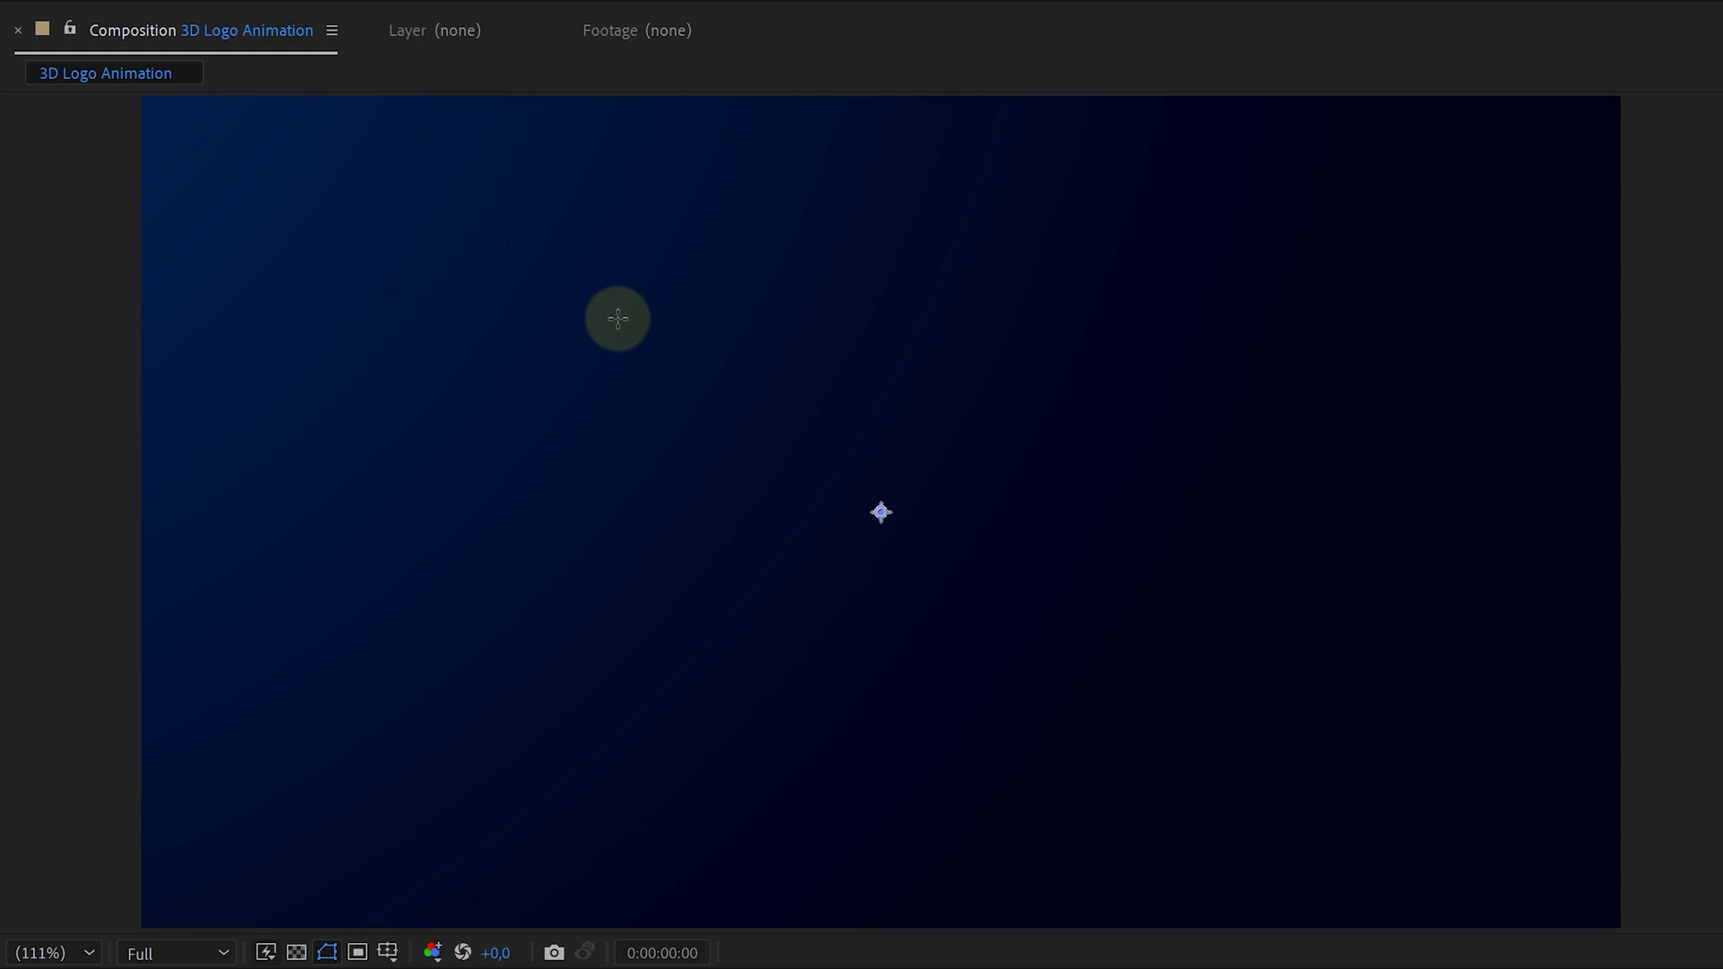
left_click_drag(1418, 642, 1718, 641)
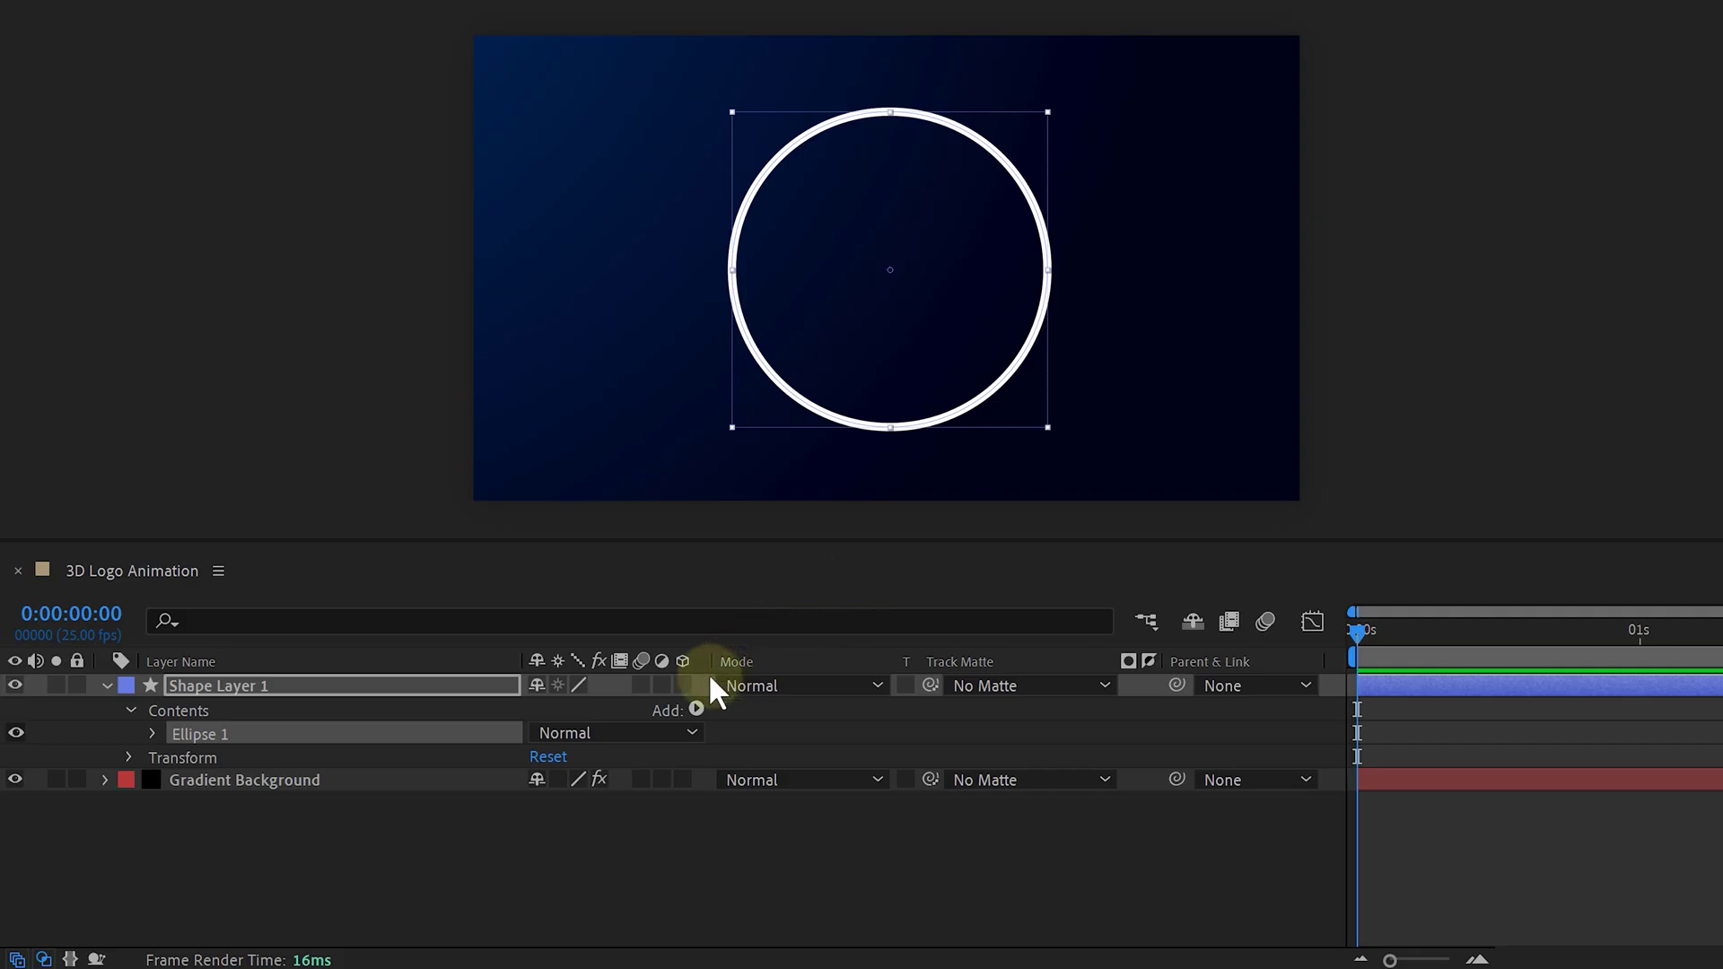
left_click(682, 684)
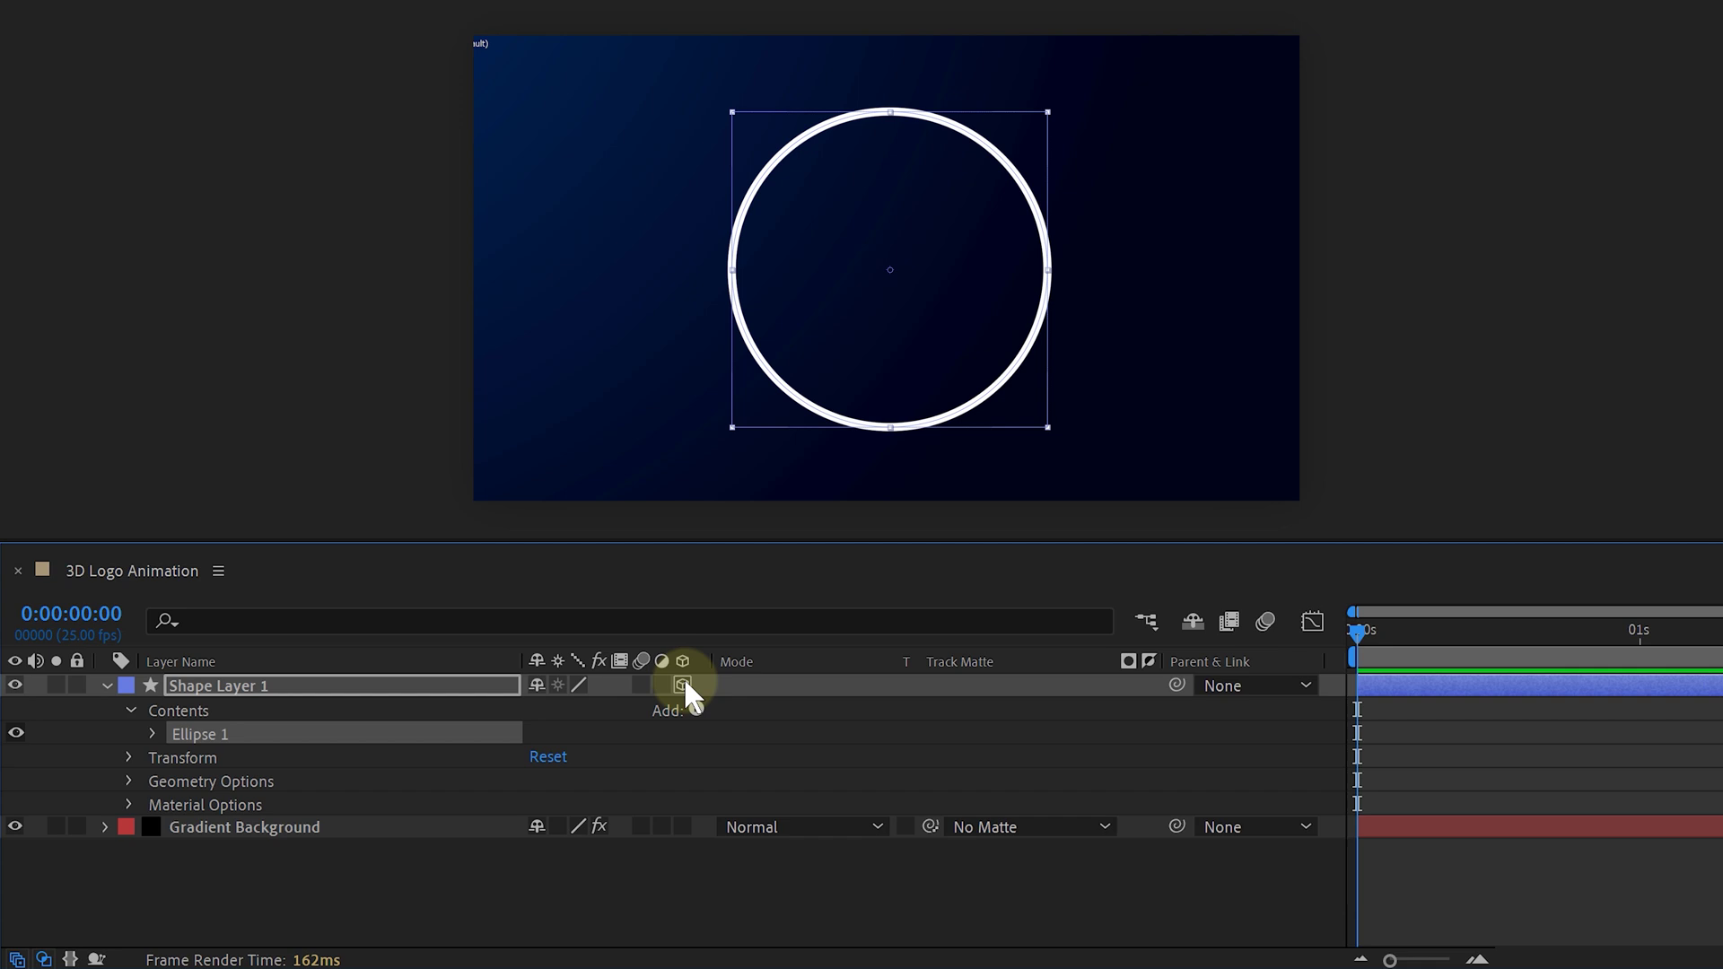
- Extrude the circle to a depth of 204 and rotate it around Y into a ring
left_click(128, 780)
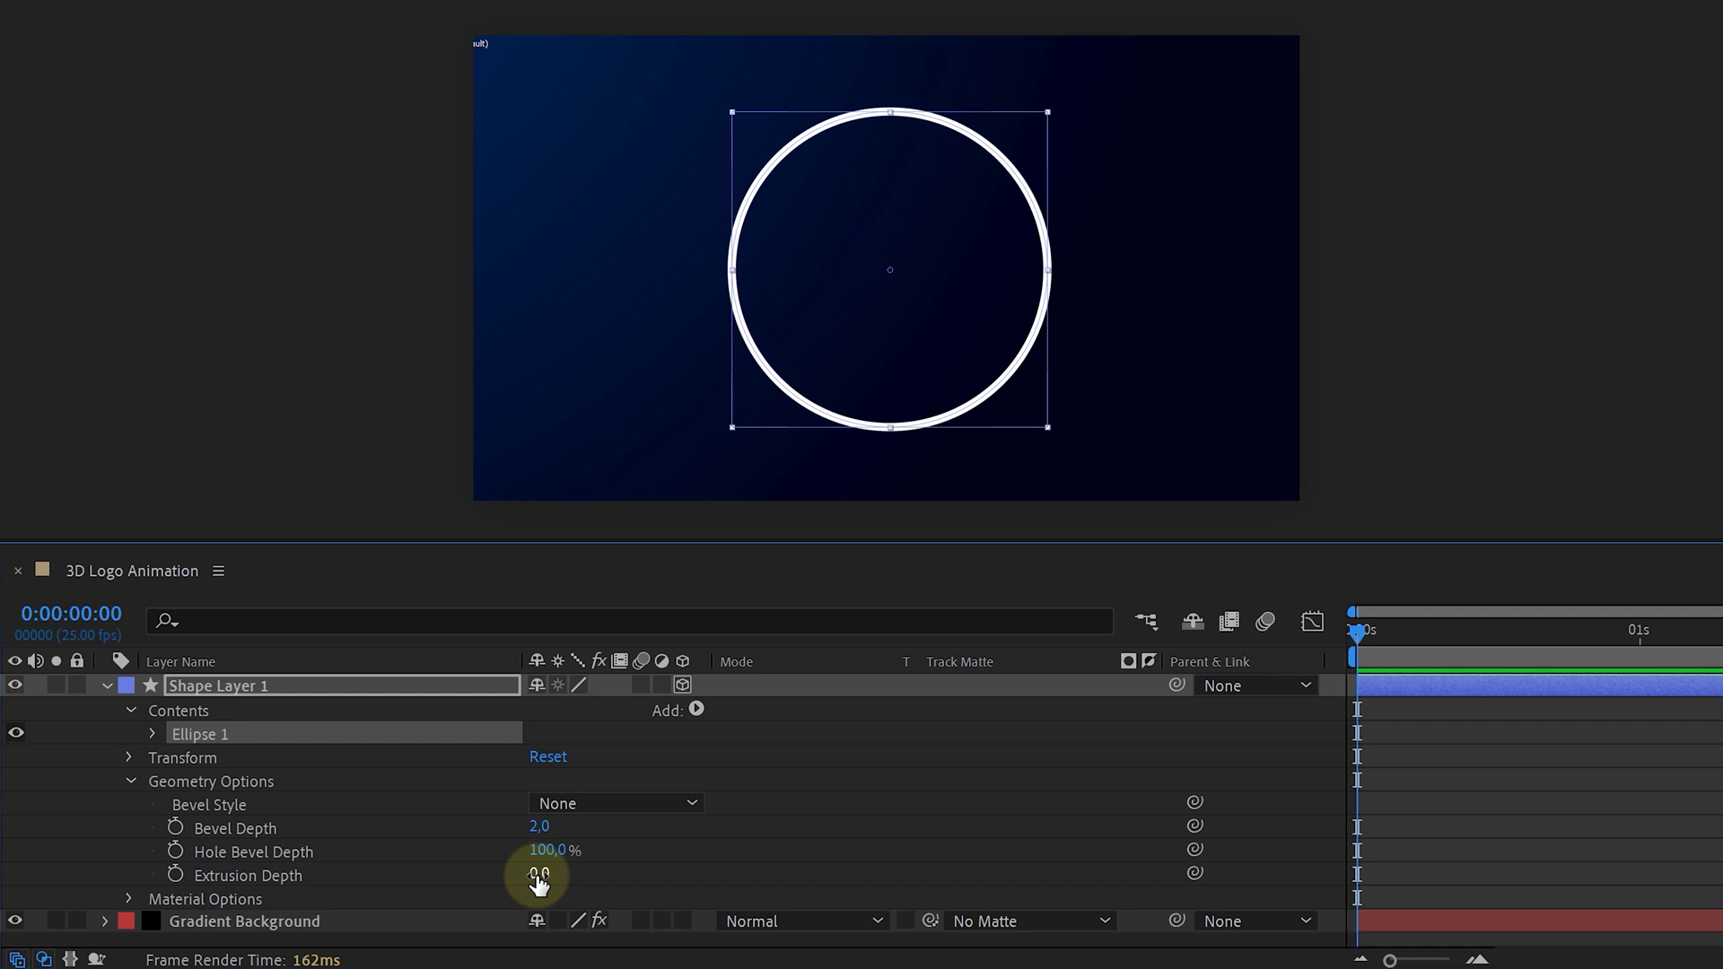
left_click_drag(538, 877, 760, 853)
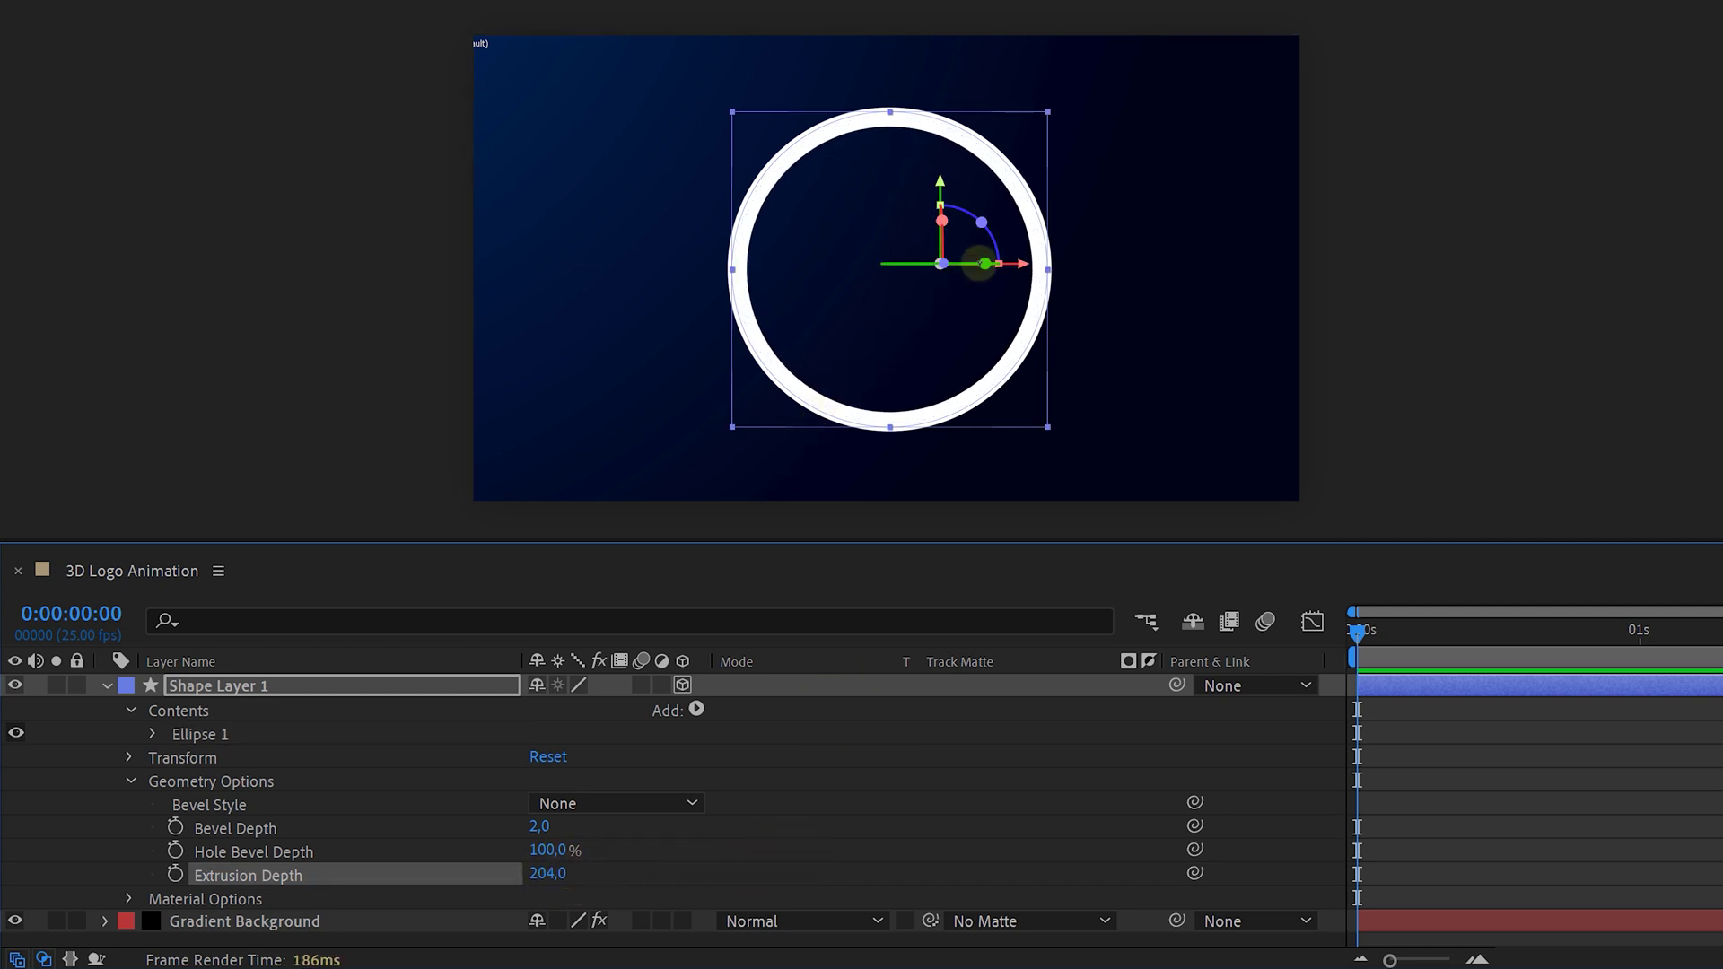
left_click_drag(978, 263, 935, 264)
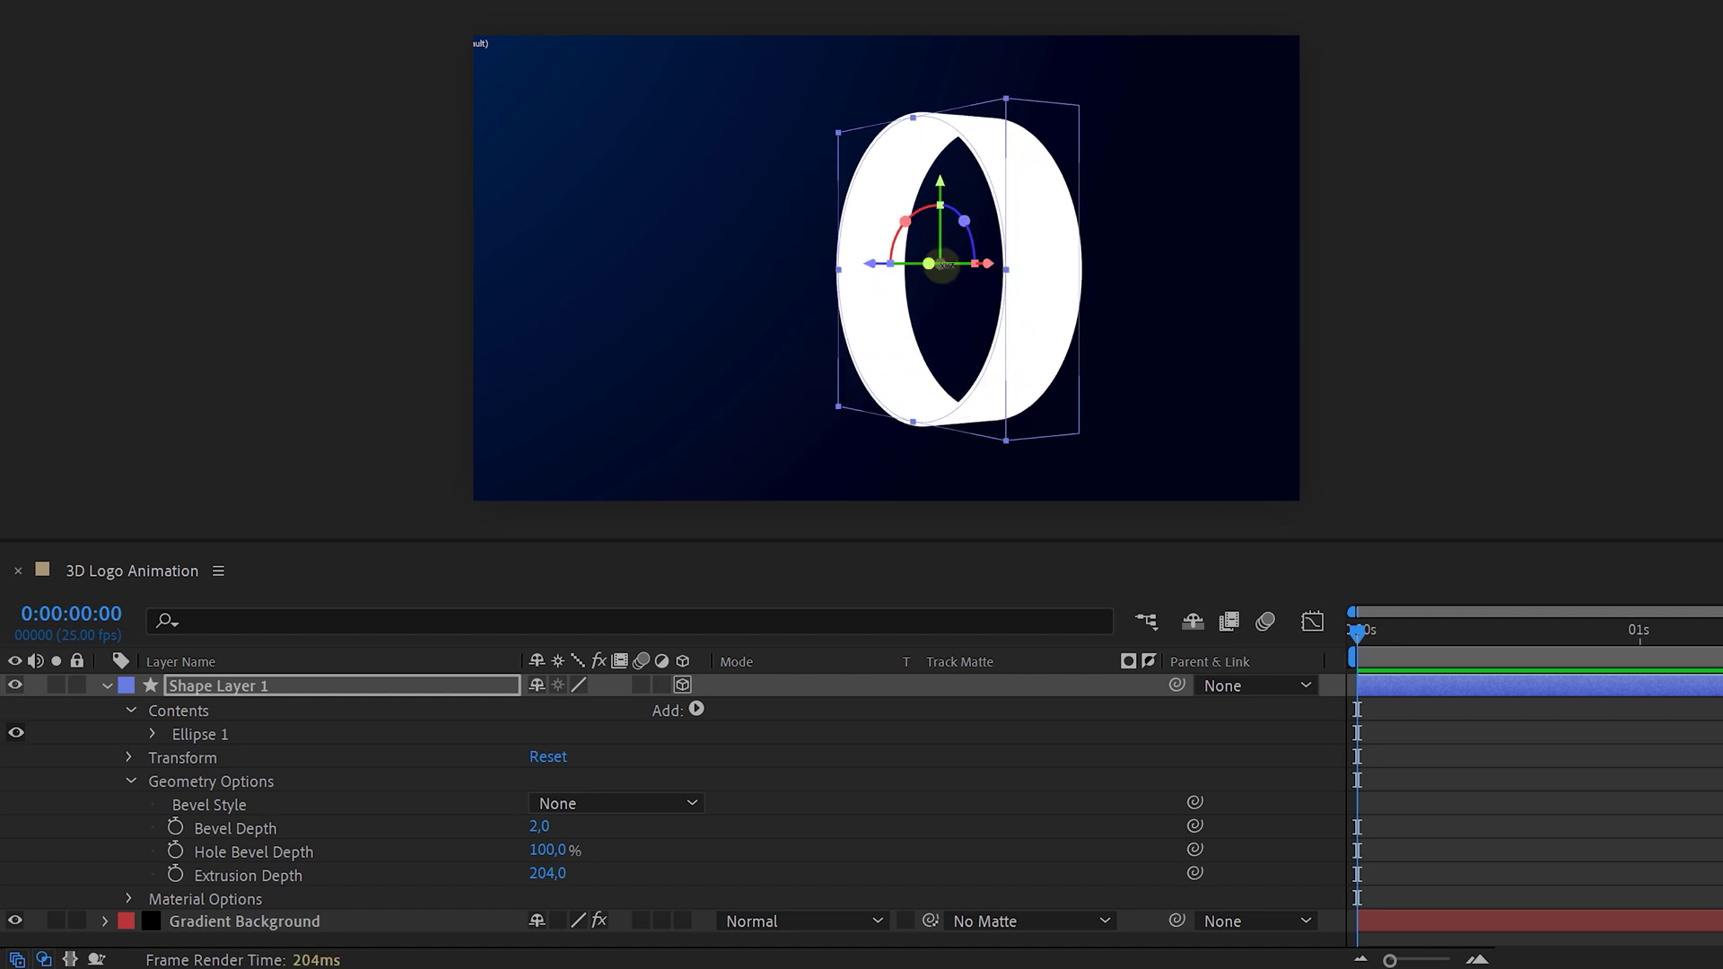
key("ctrl+grave")
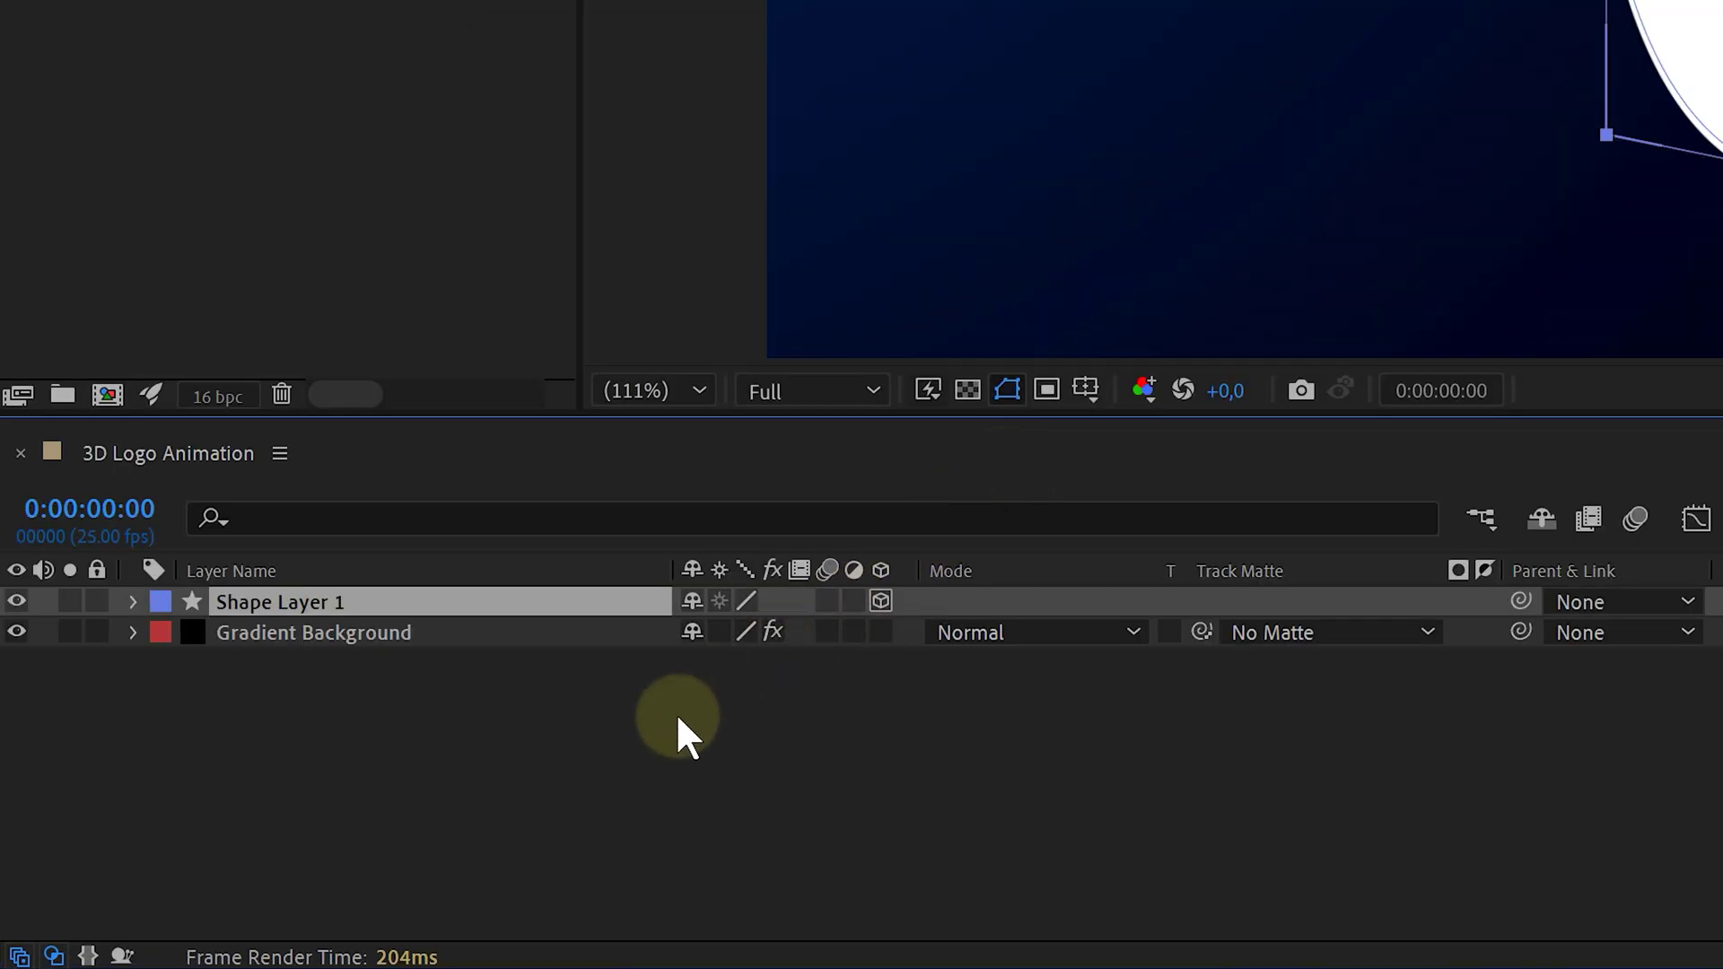
- Create a new Point light from the Layer > New > Light menu
right_click(679, 718)
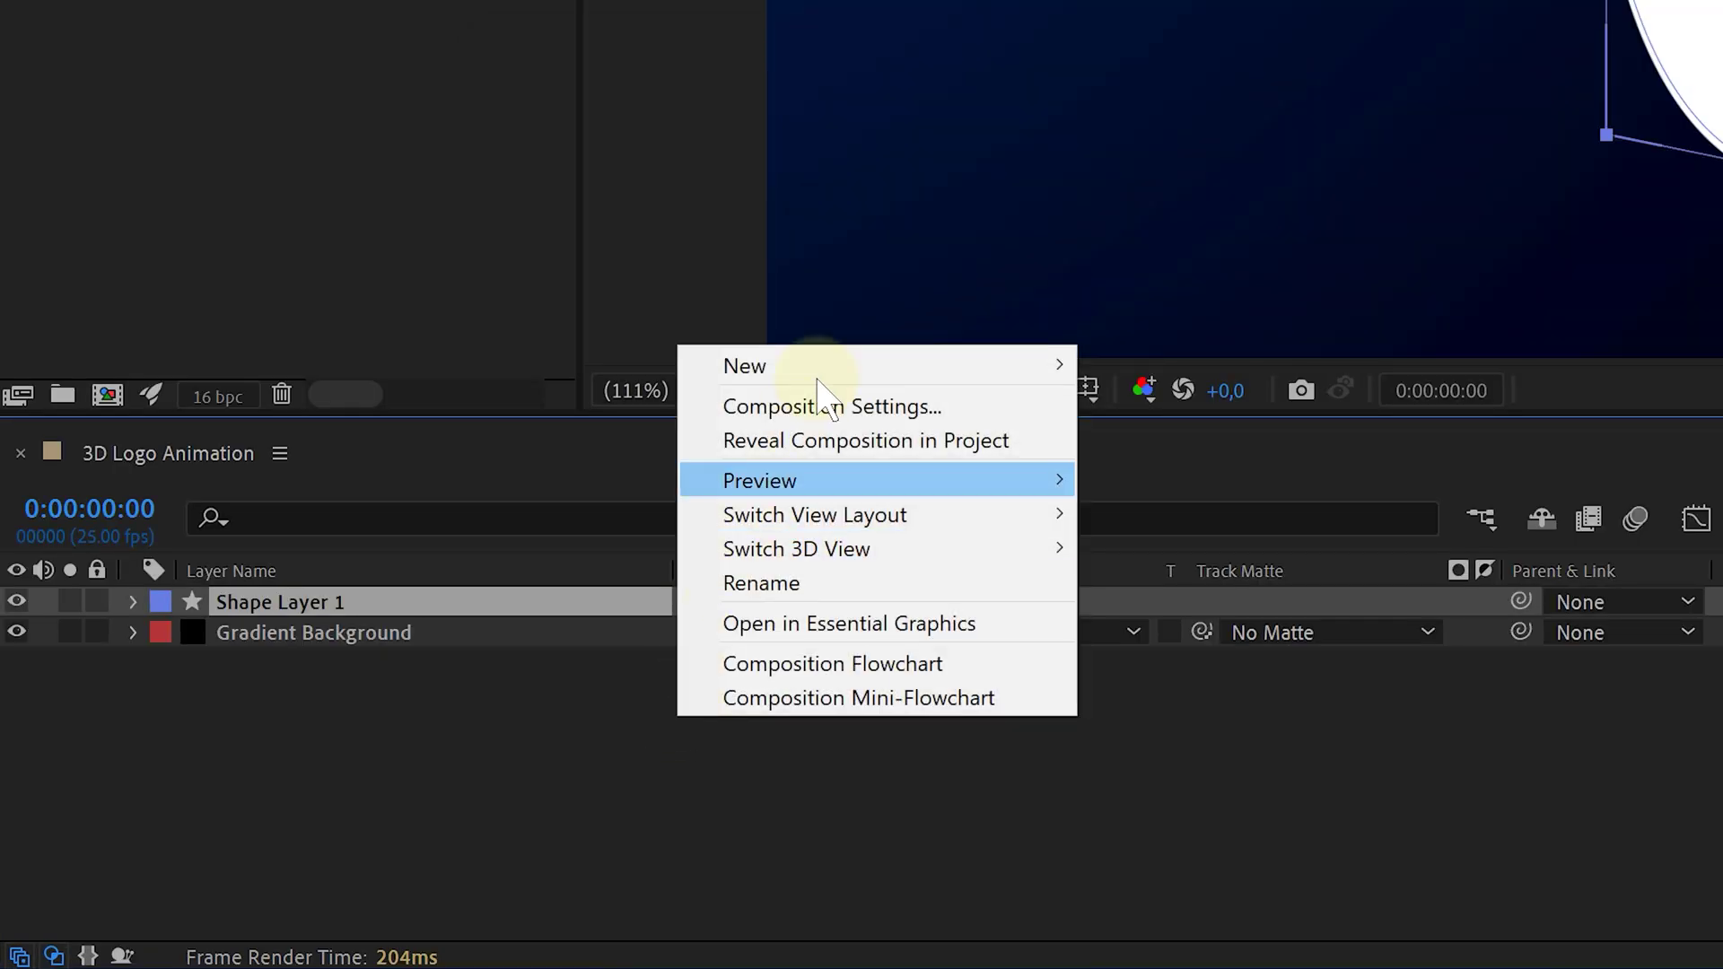
mouse_move(831, 373)
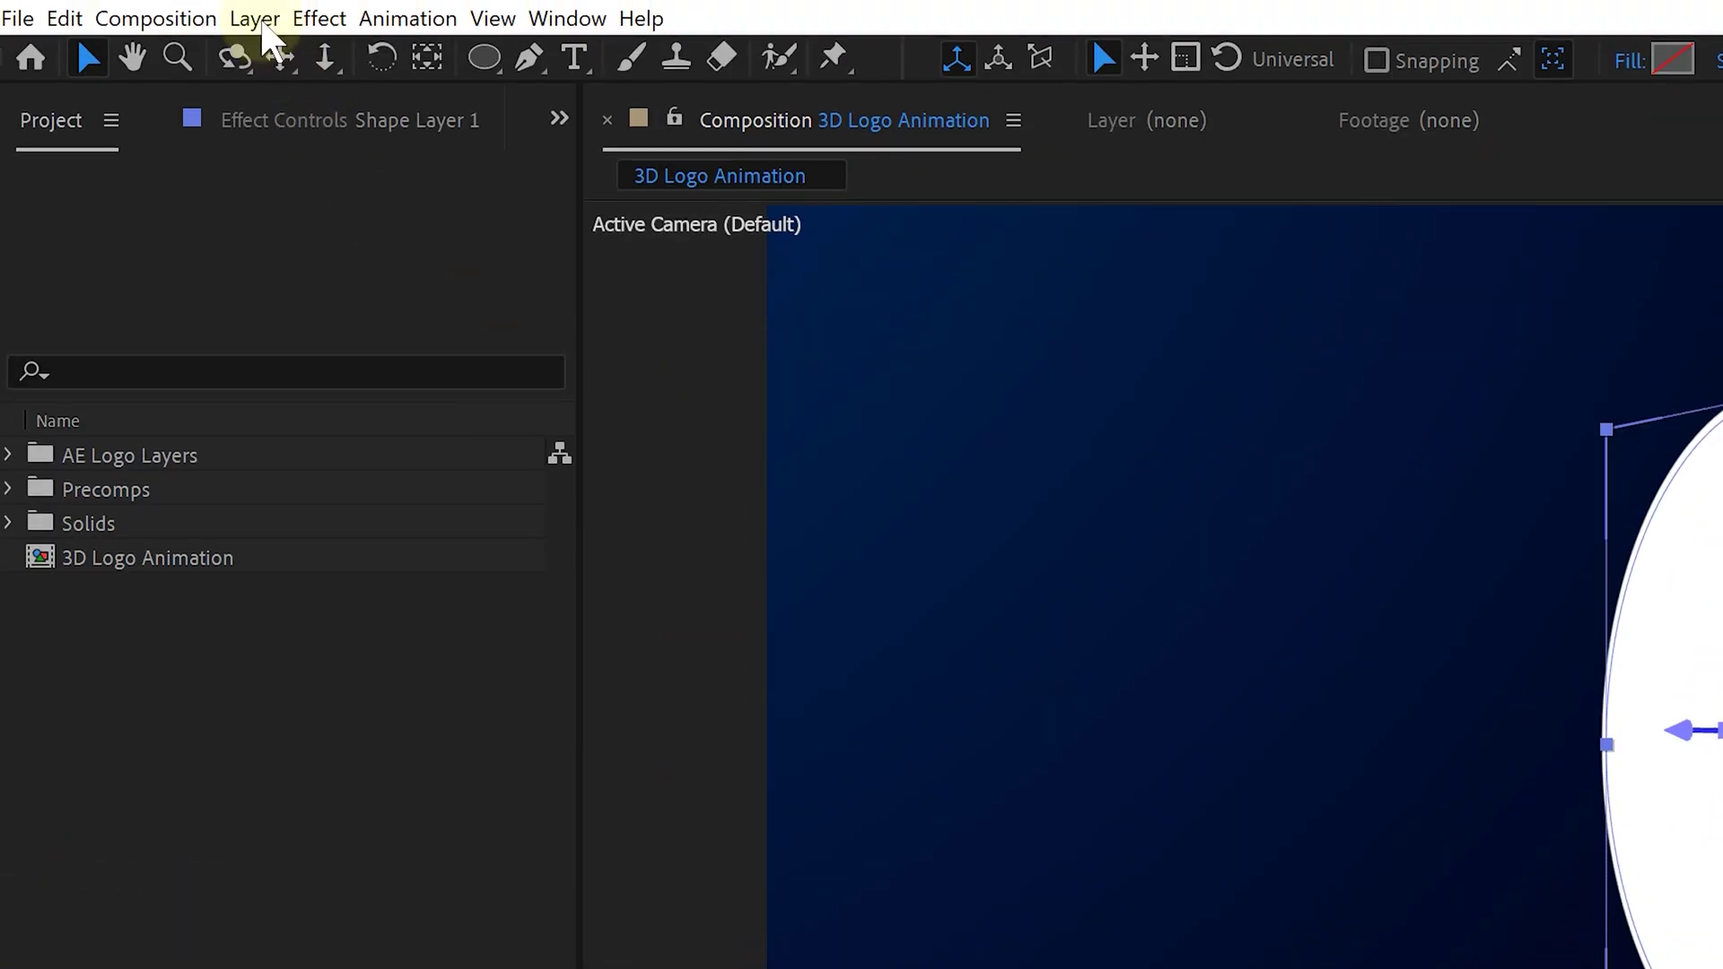
left_click(260, 21)
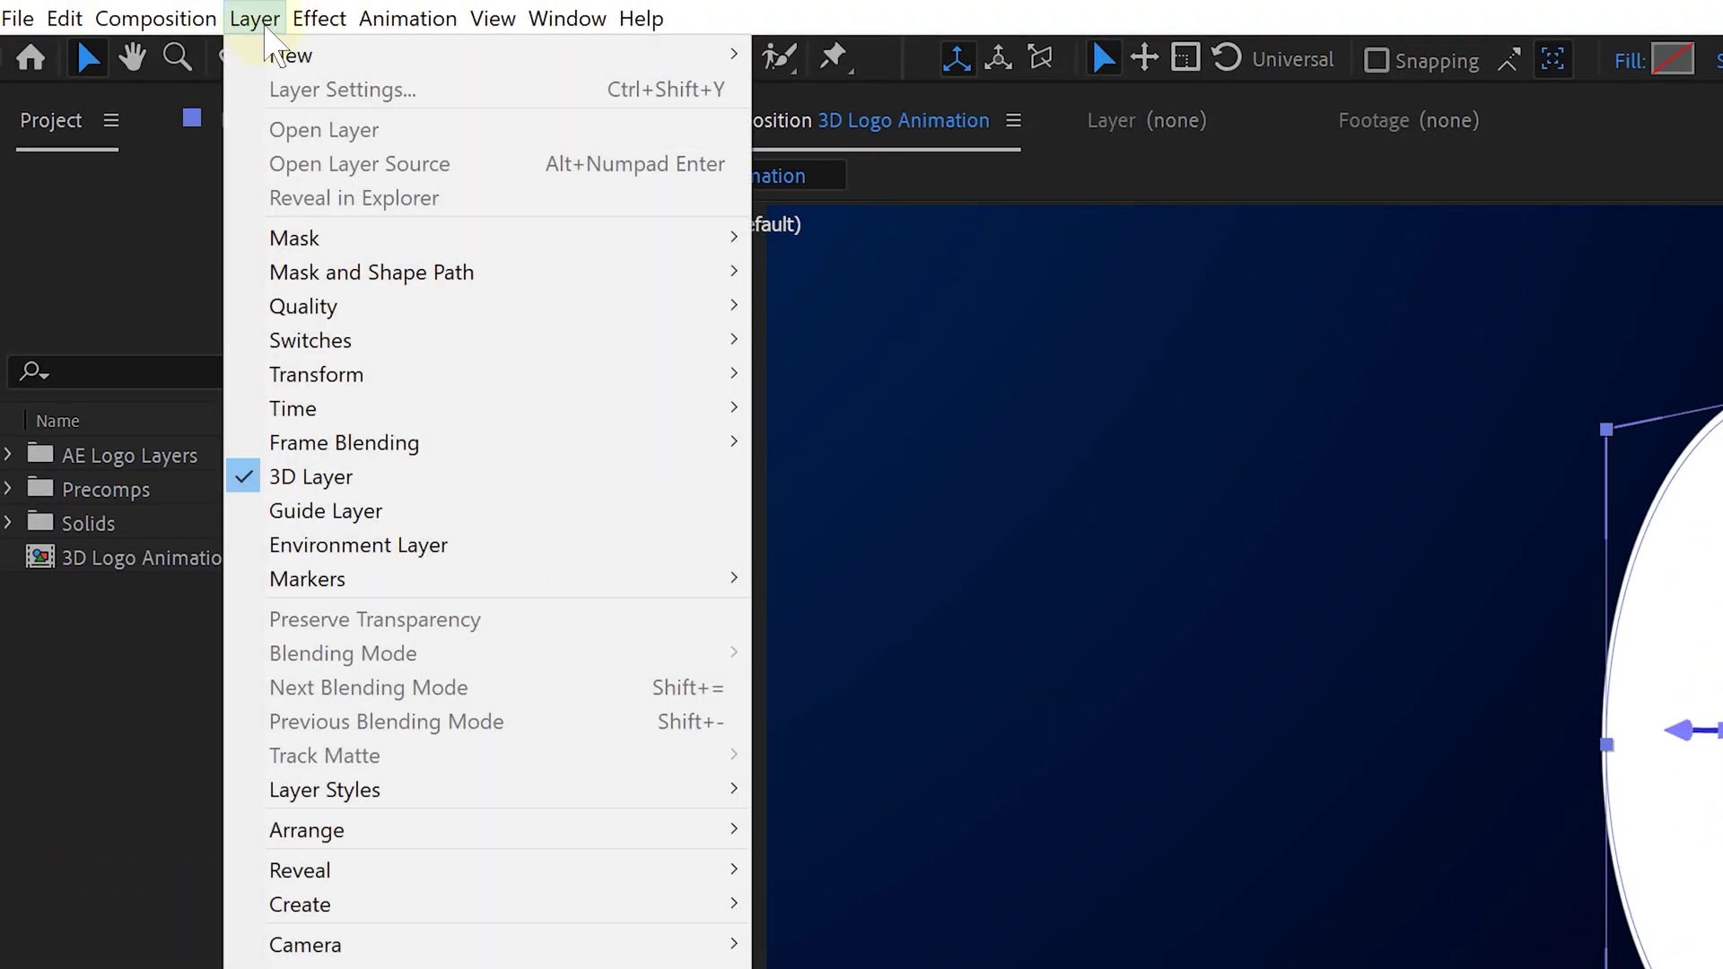
mouse_move(729, 54)
left_click(914, 126)
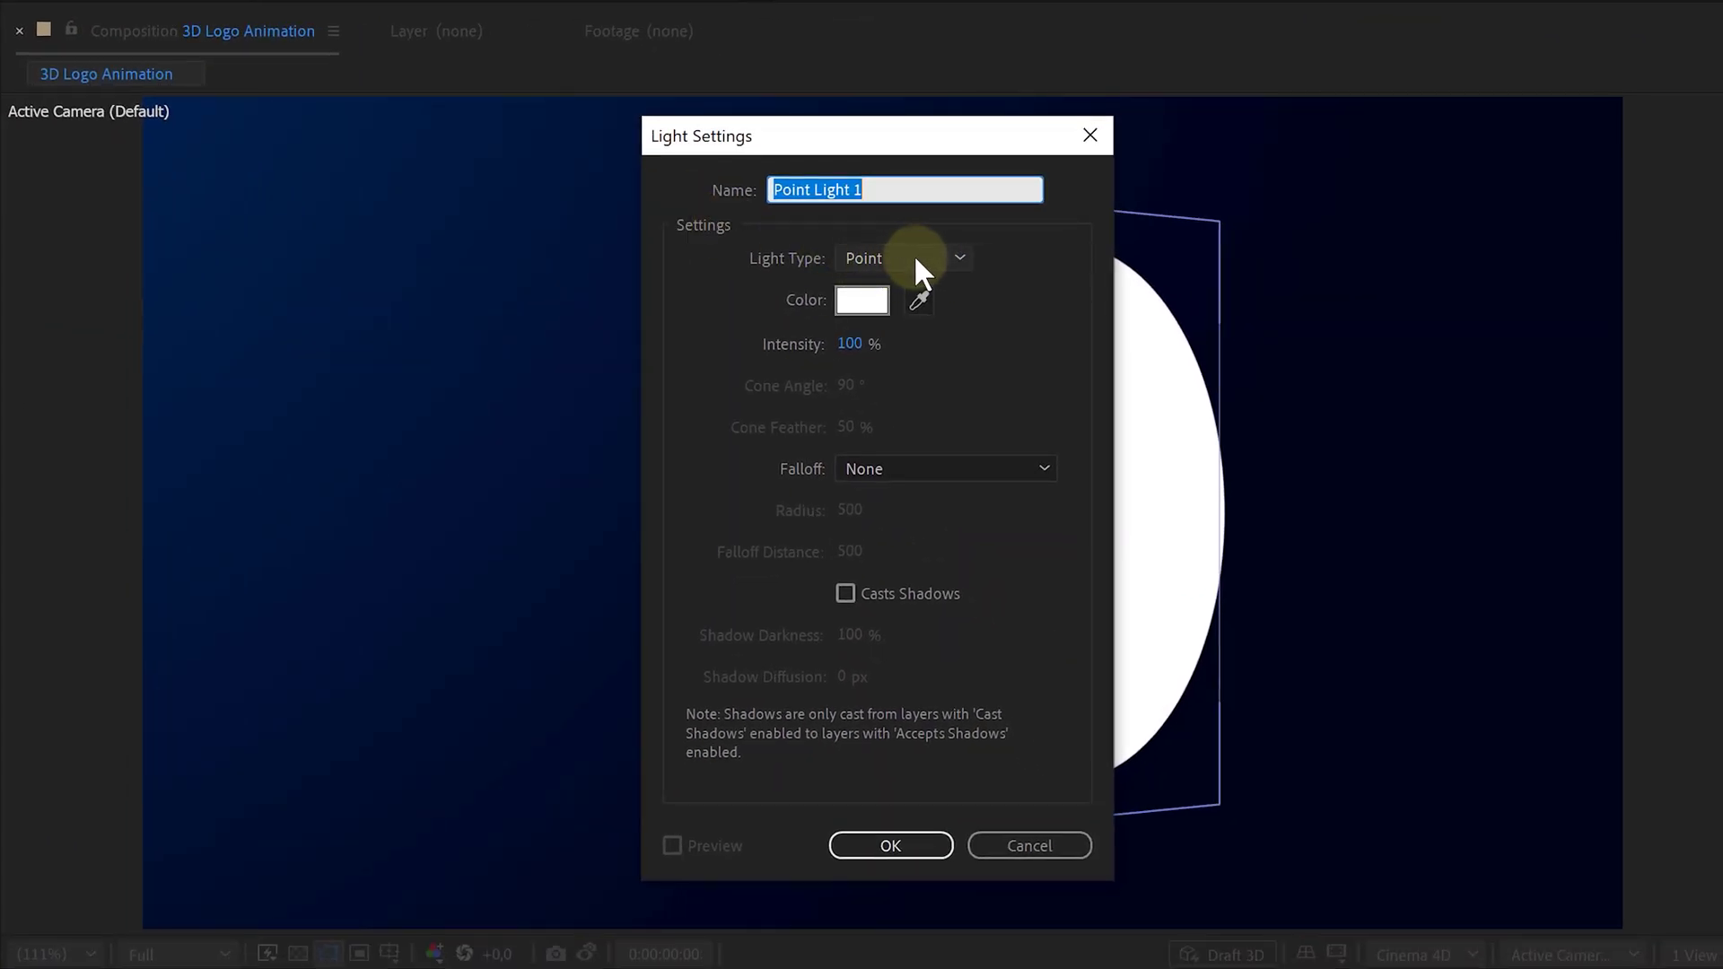
left_click(913, 255)
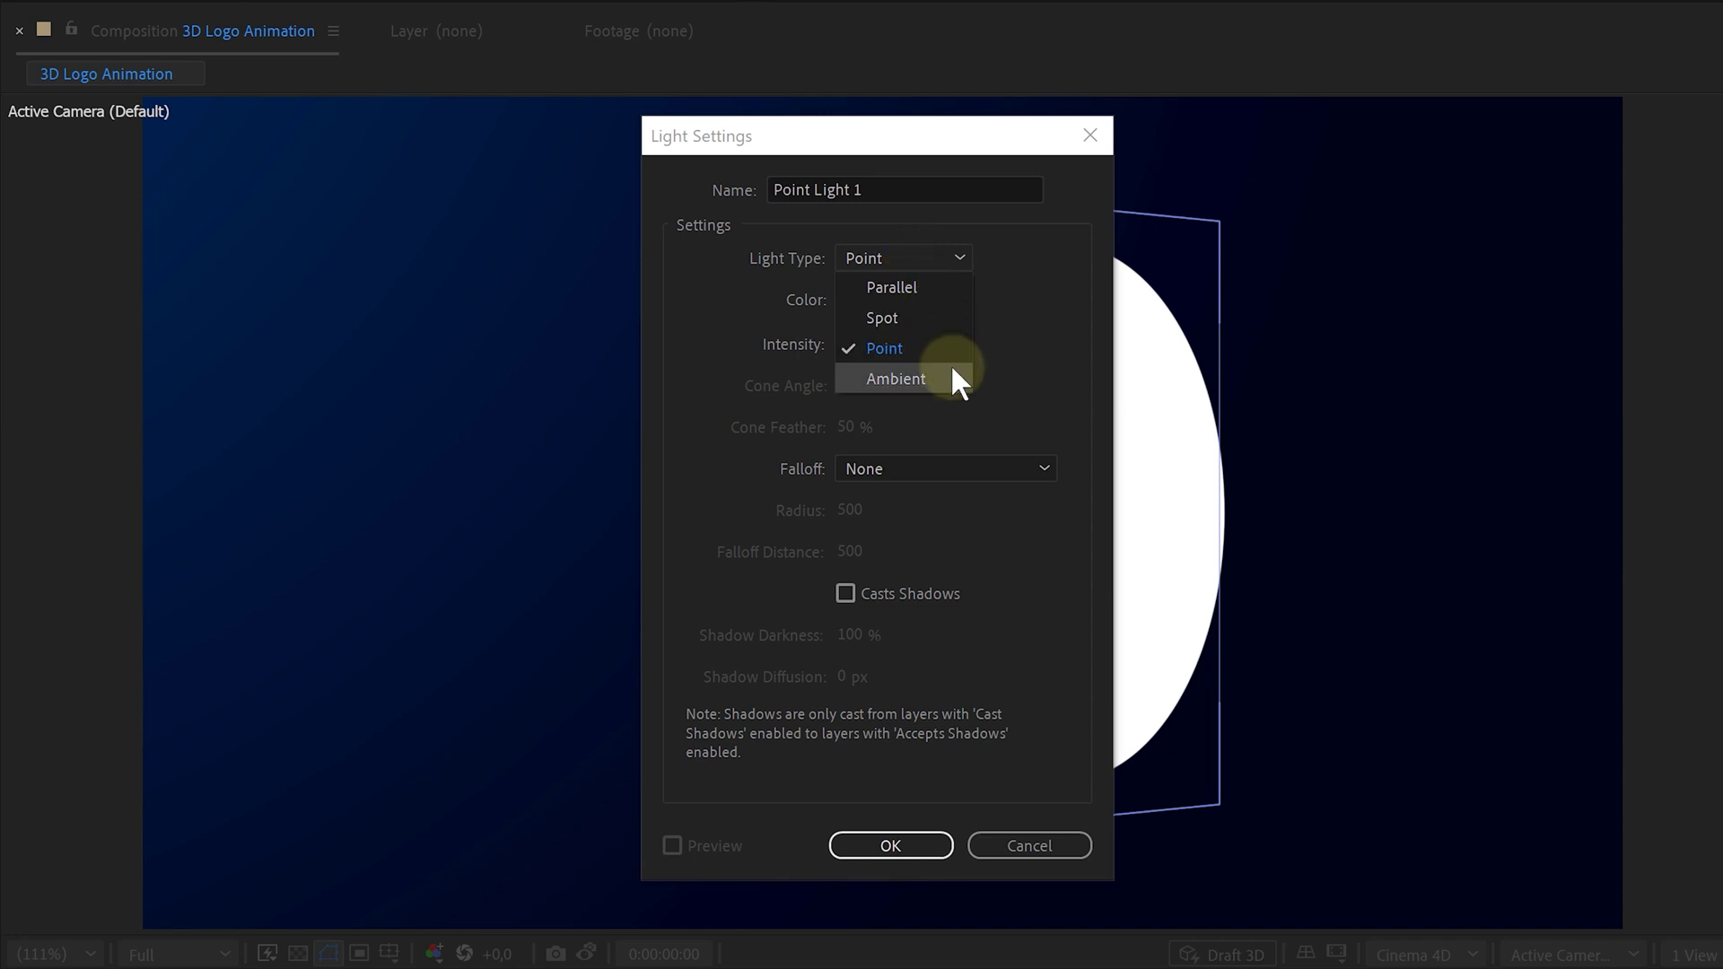
left_click(986, 399)
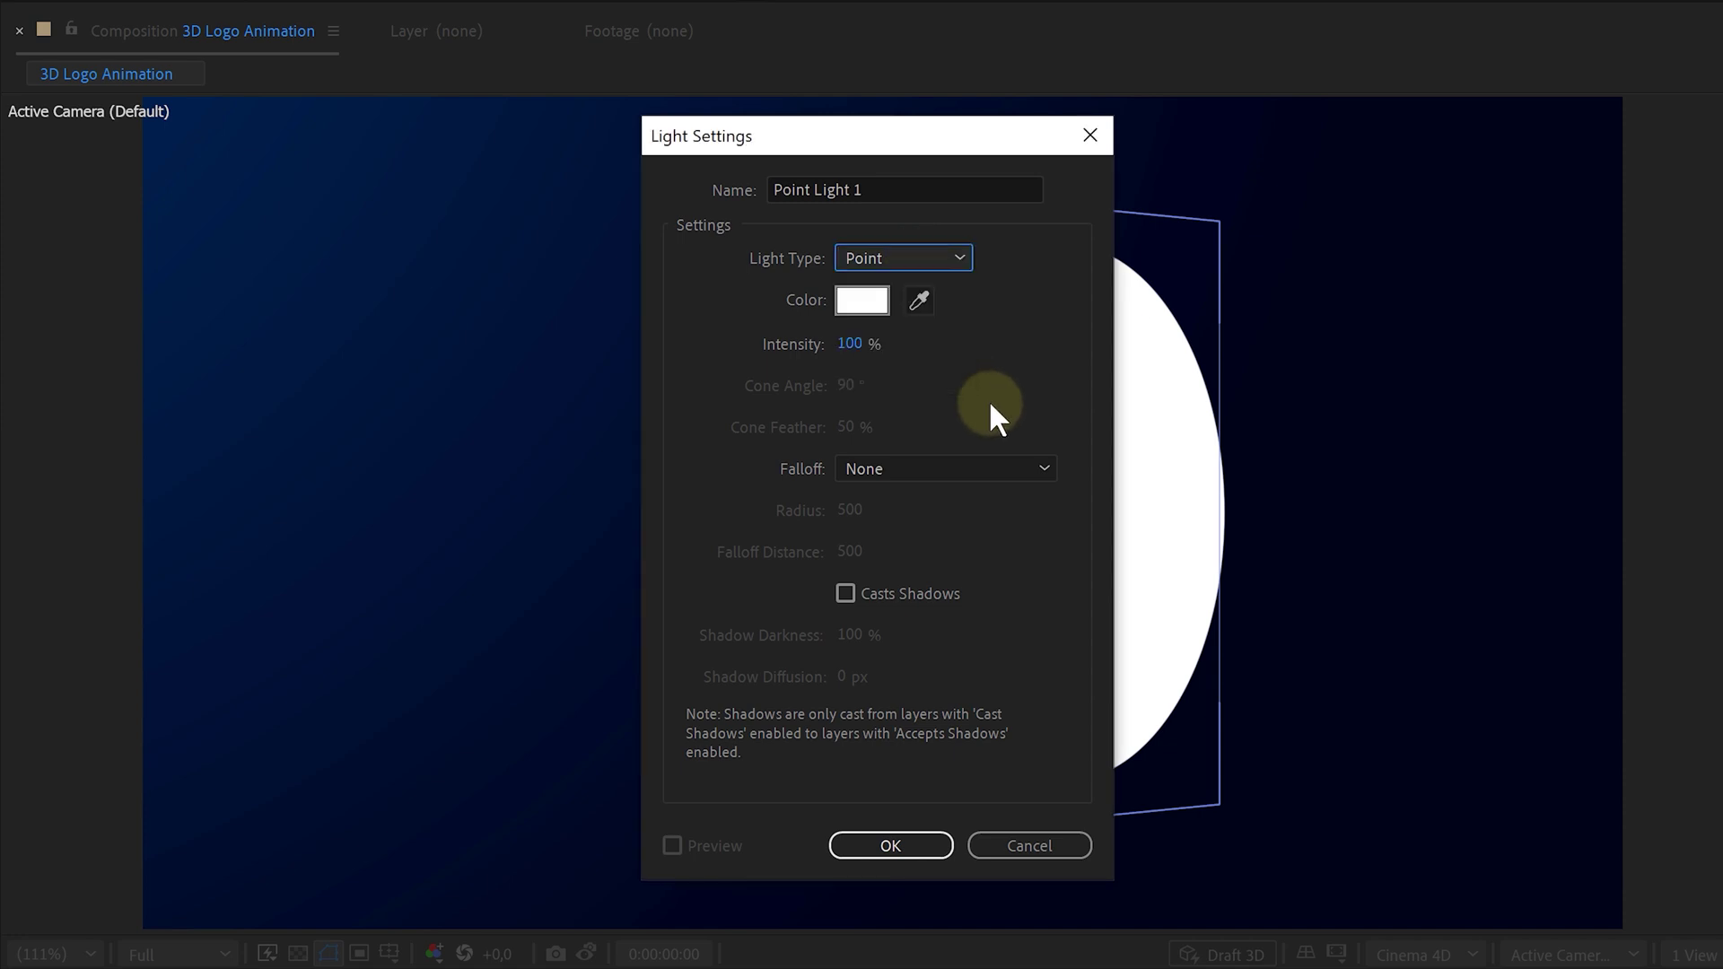
- Give the light a pink-magenta colour, then move the ring along its Z axis
left_click(866, 308)
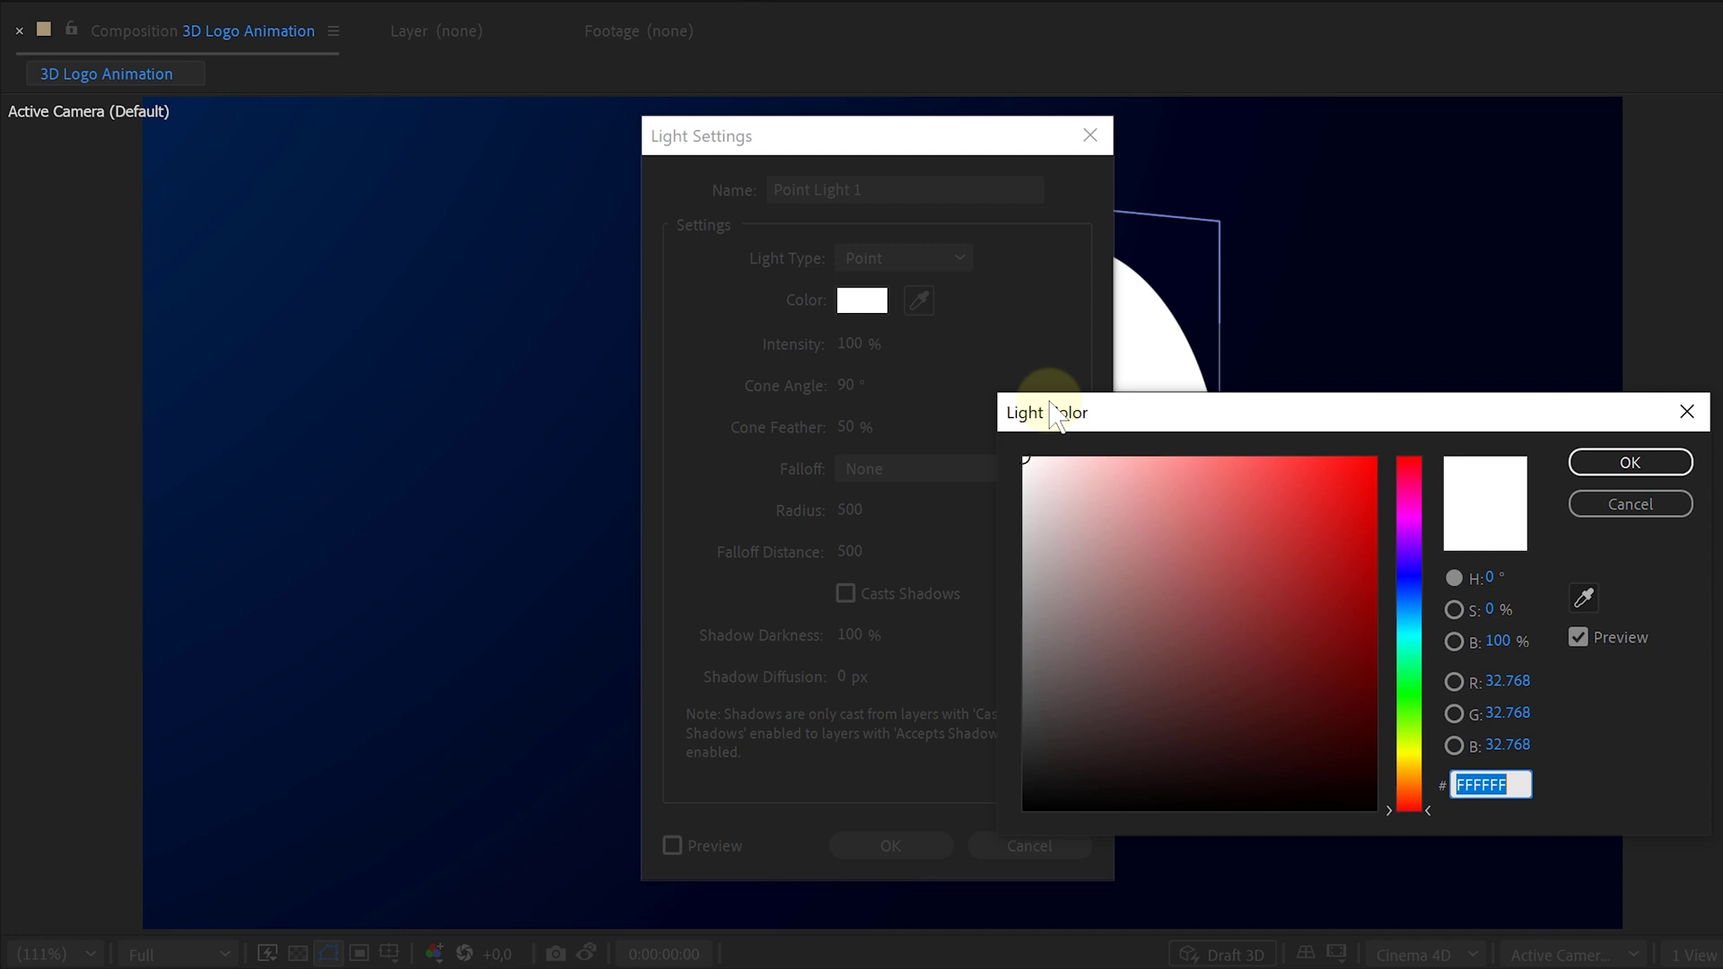
left_click(1412, 527)
left_click(1230, 460)
left_click(1630, 462)
left_click(933, 845)
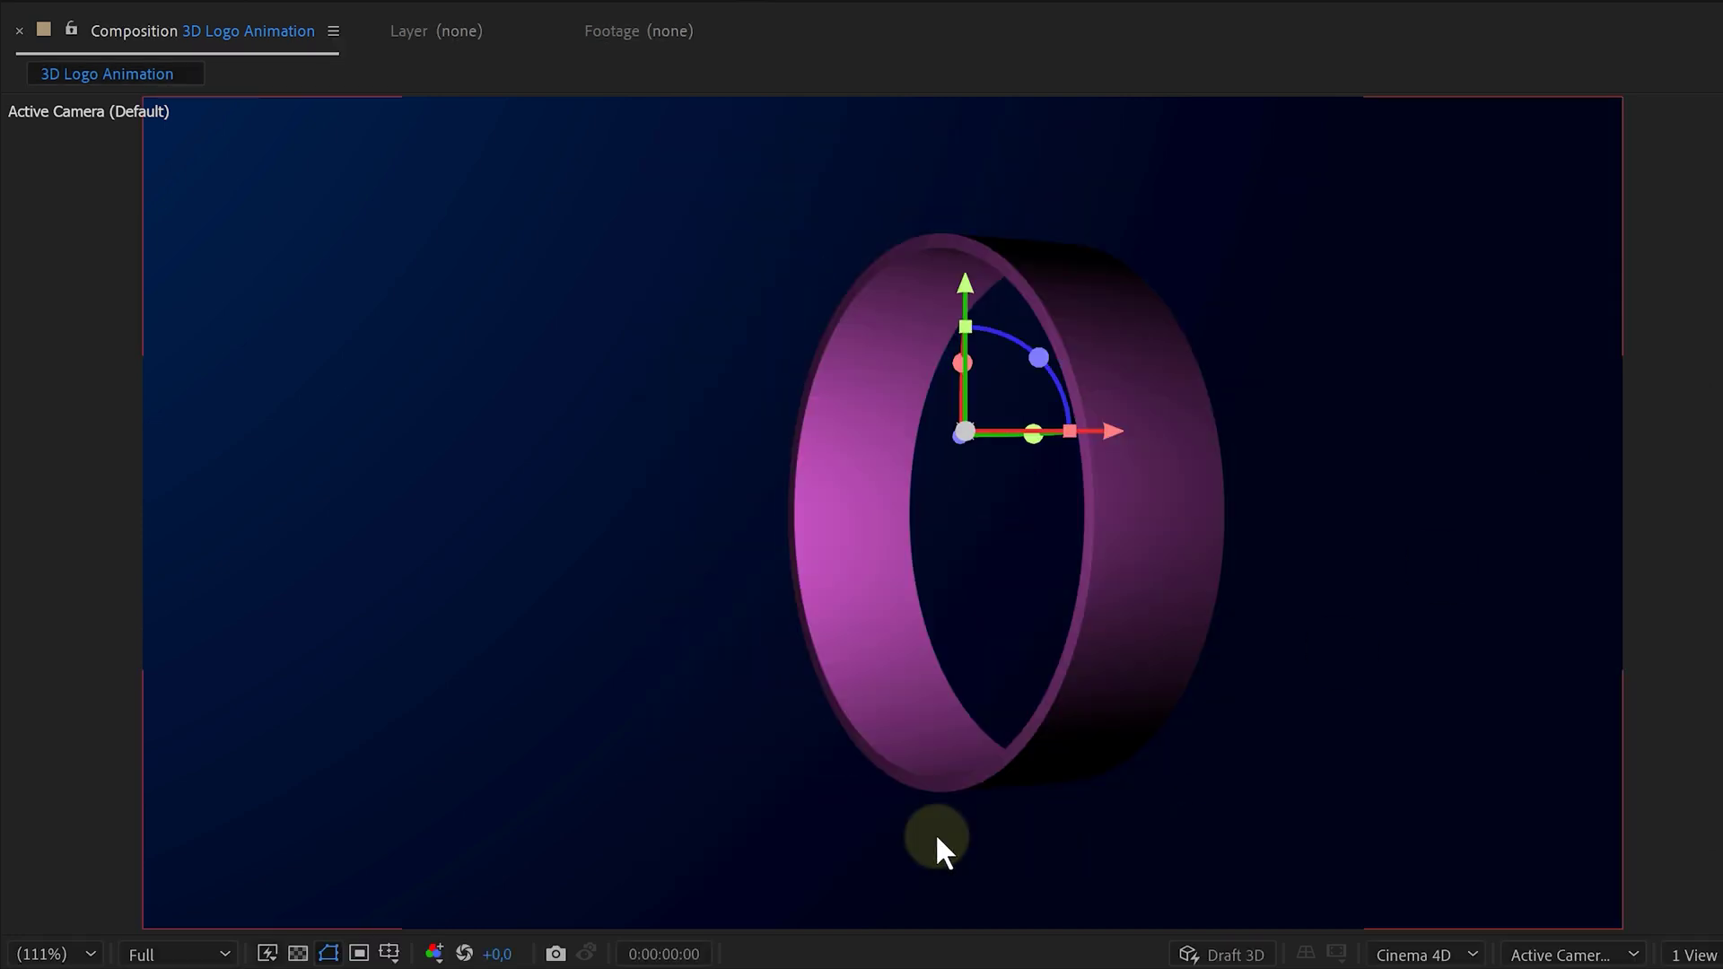
left_click(924, 788)
left_click_drag(1066, 500, 1149, 478)
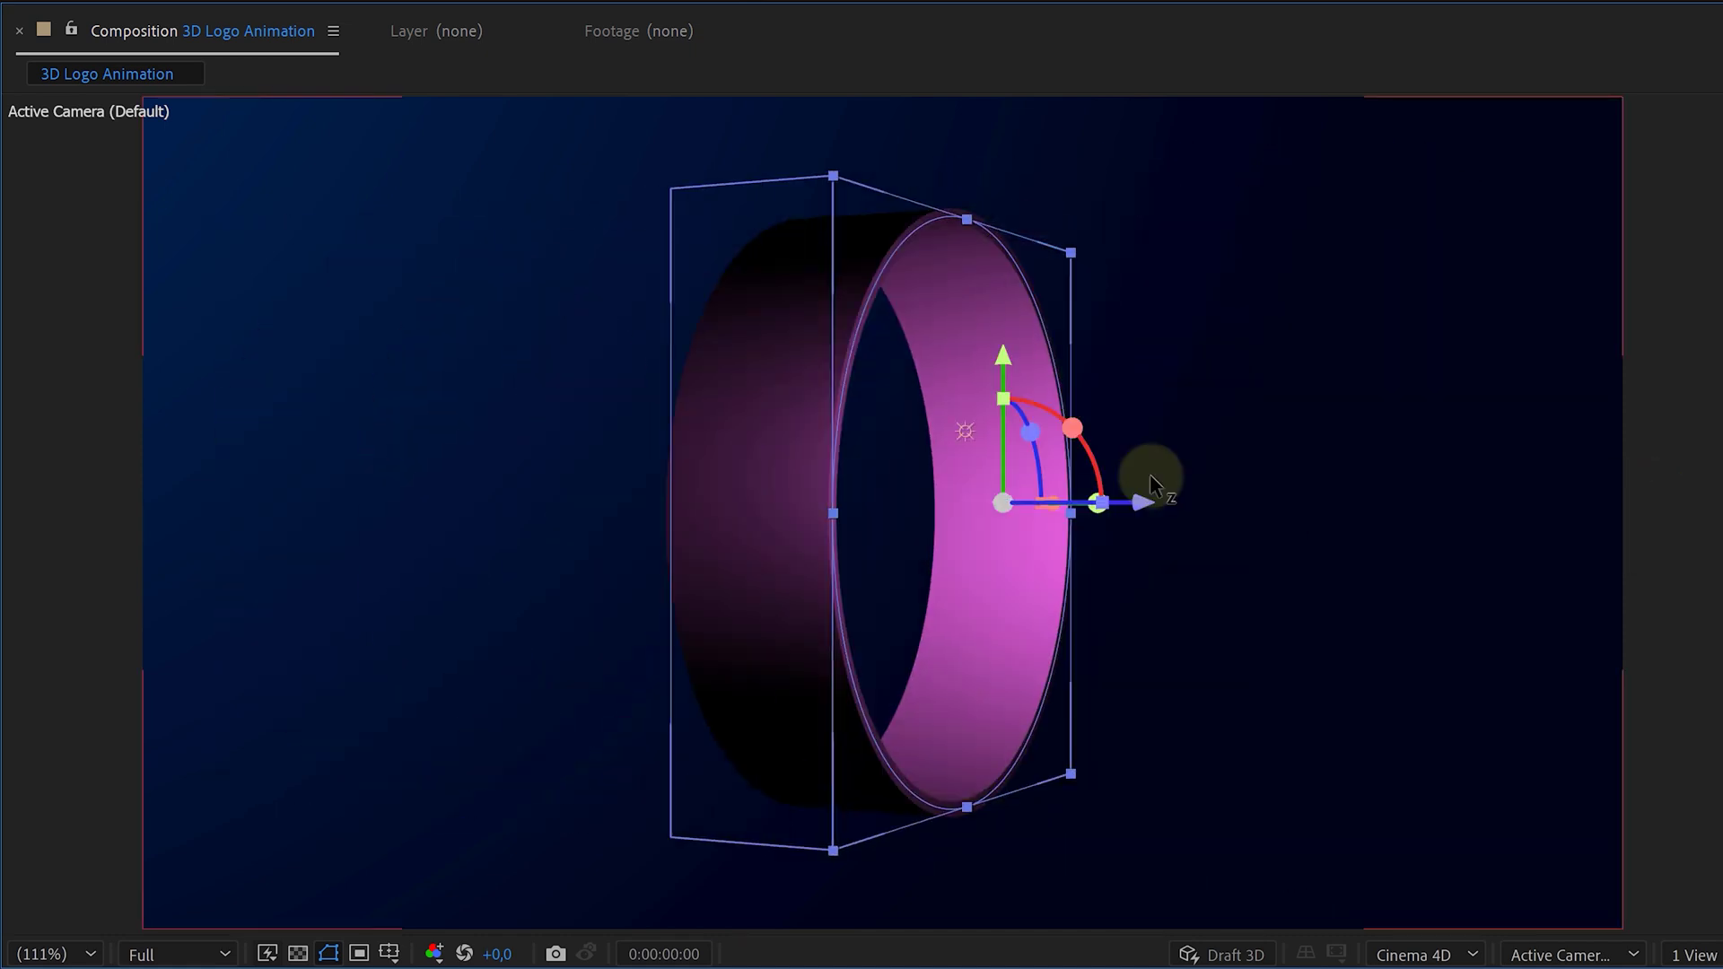
- Add another point light coloured blue
right_click(605, 826)
mouse_move(720, 541)
left_click(1046, 630)
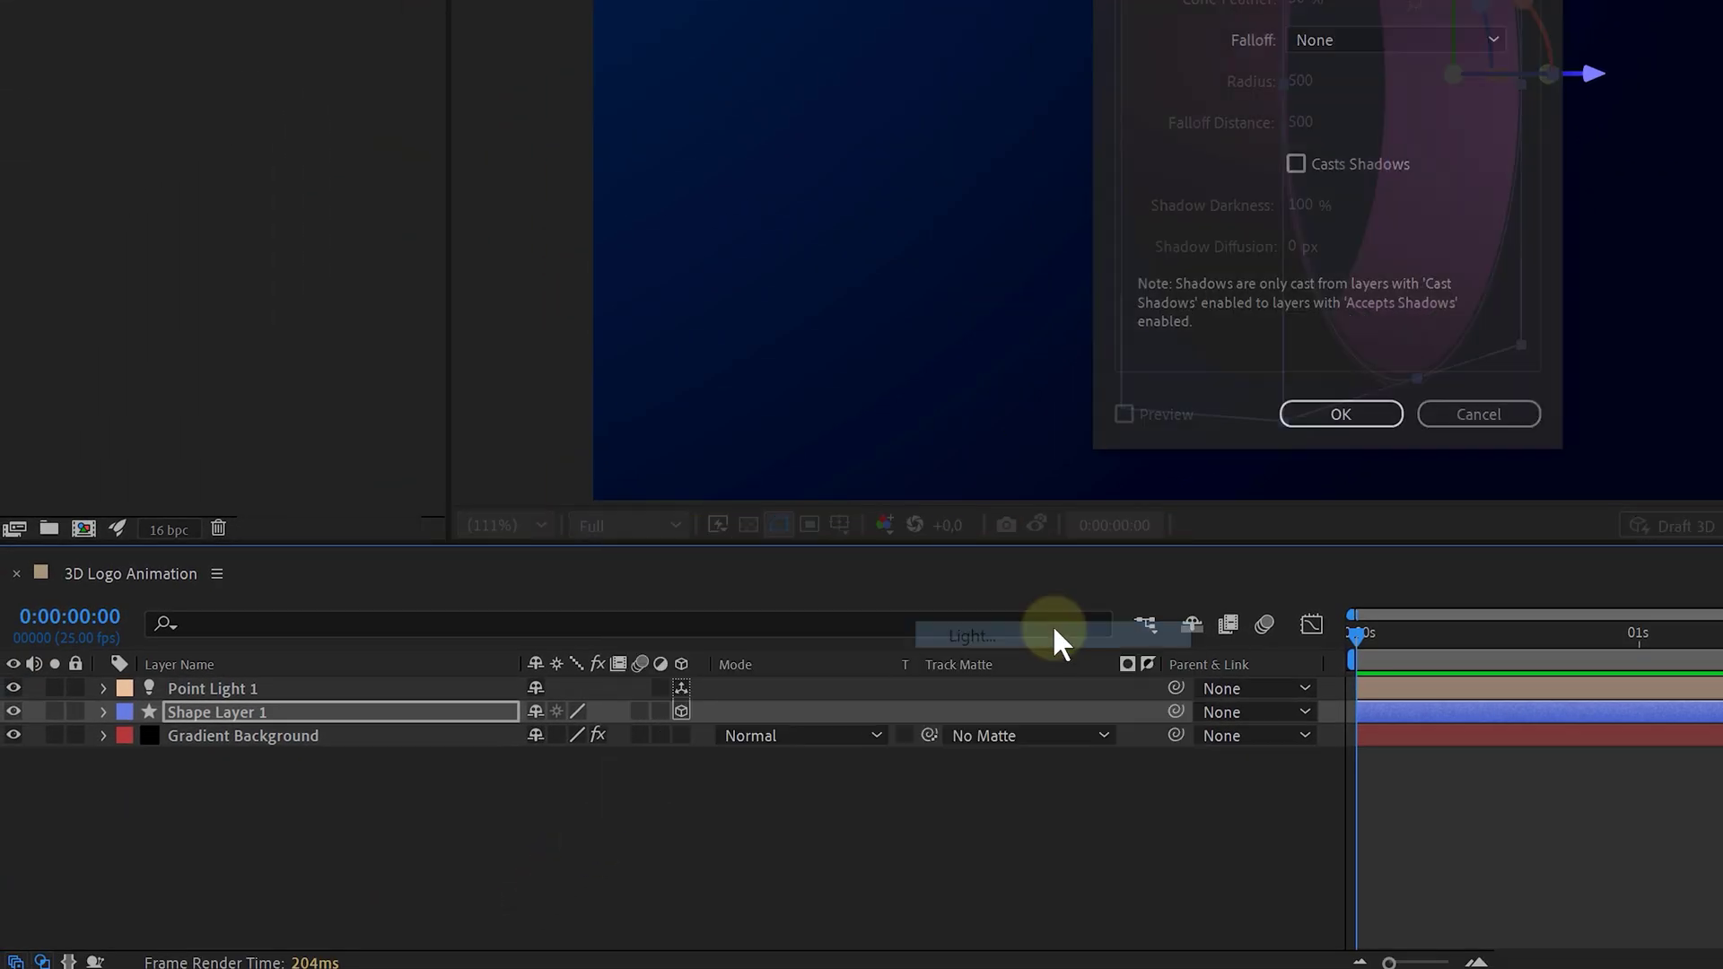
left_click(872, 305)
left_click_drag(1430, 619, 1455, 574)
key("Return")
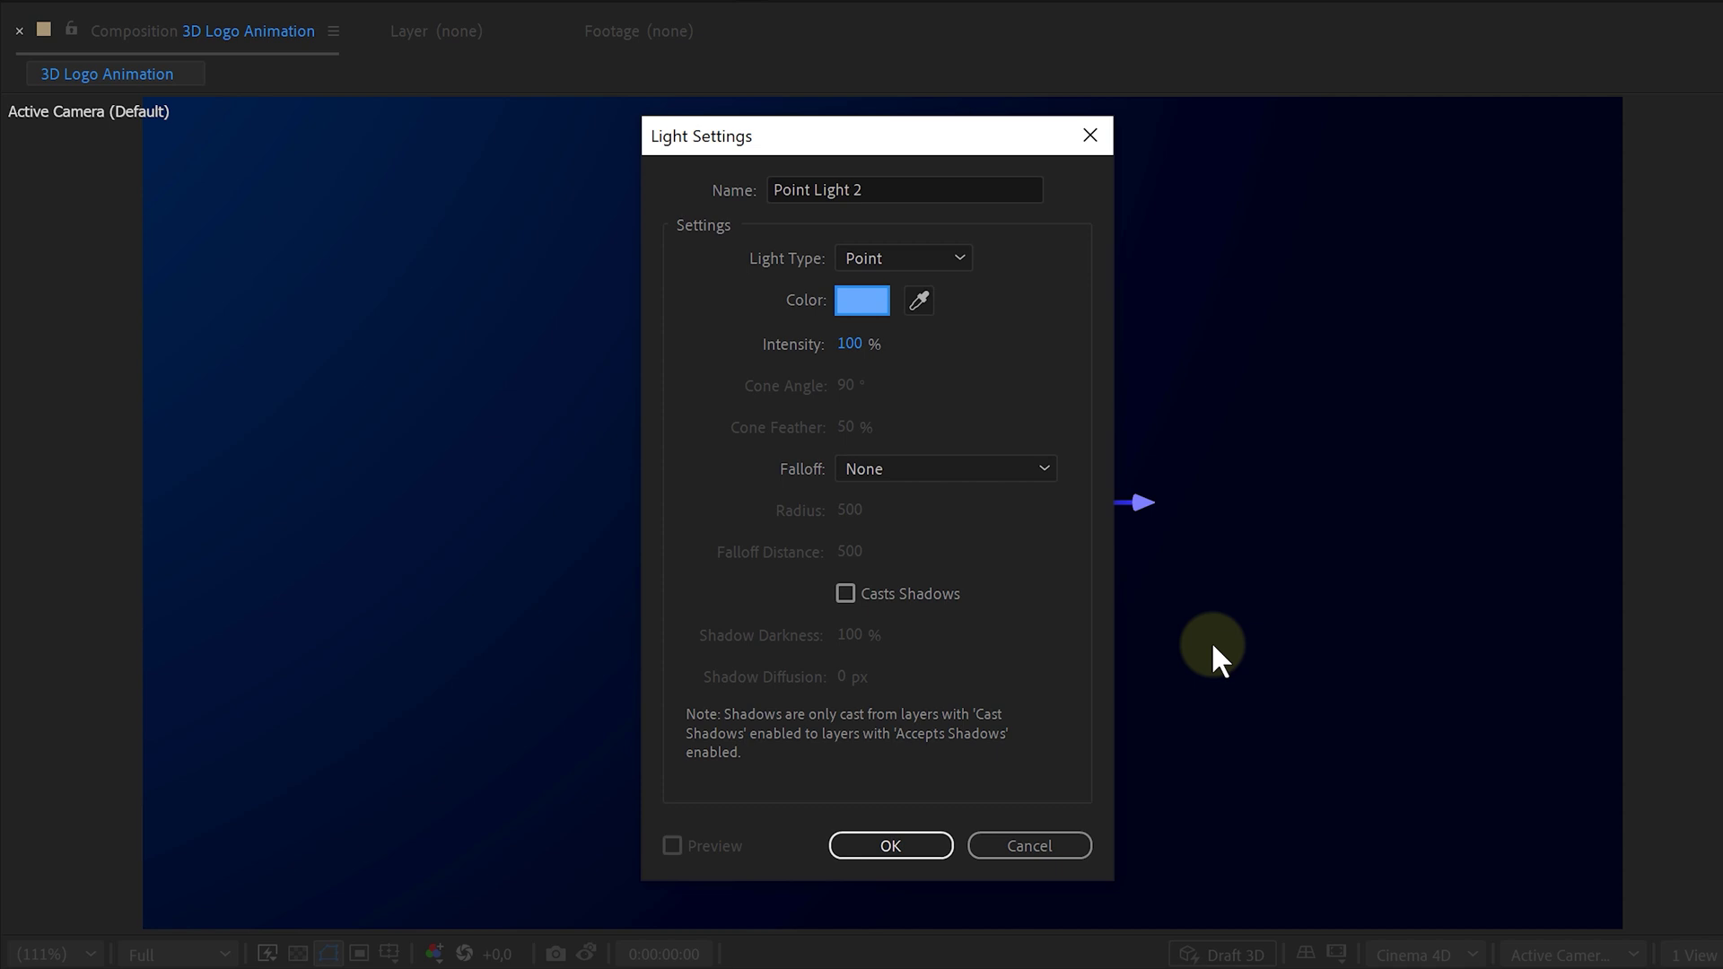
left_click(920, 844)
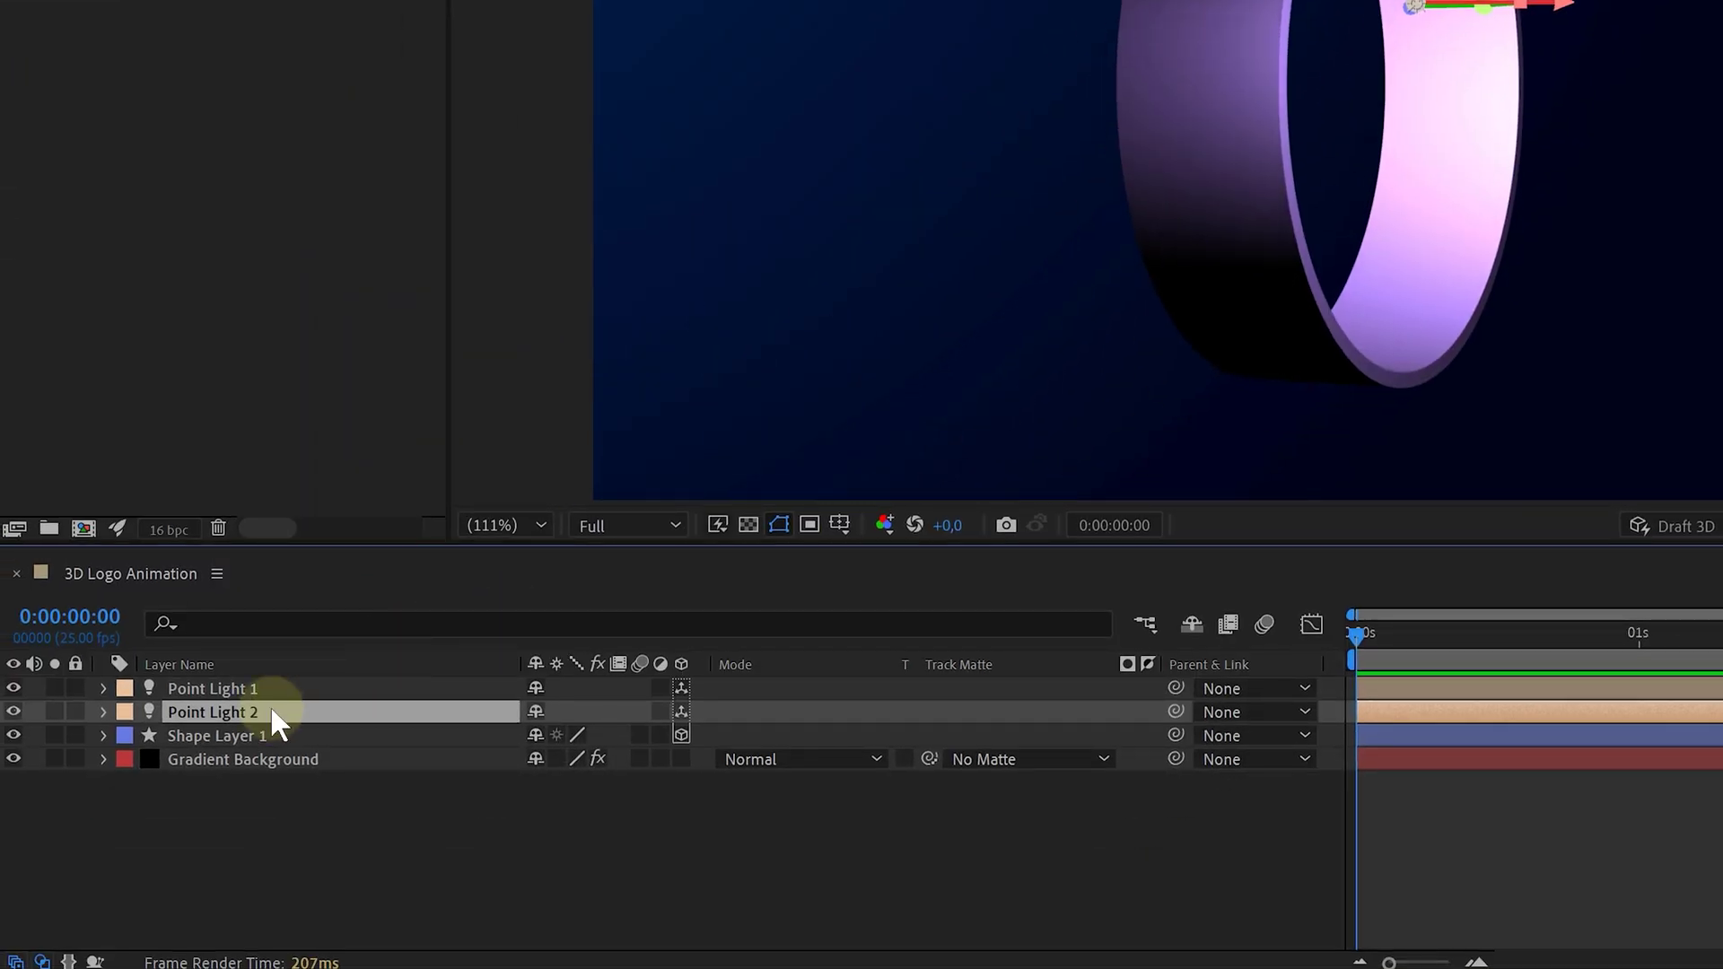
- Duplicate the blue point light and switch the viewer to a 2 Views layout
key("ctrl+d")
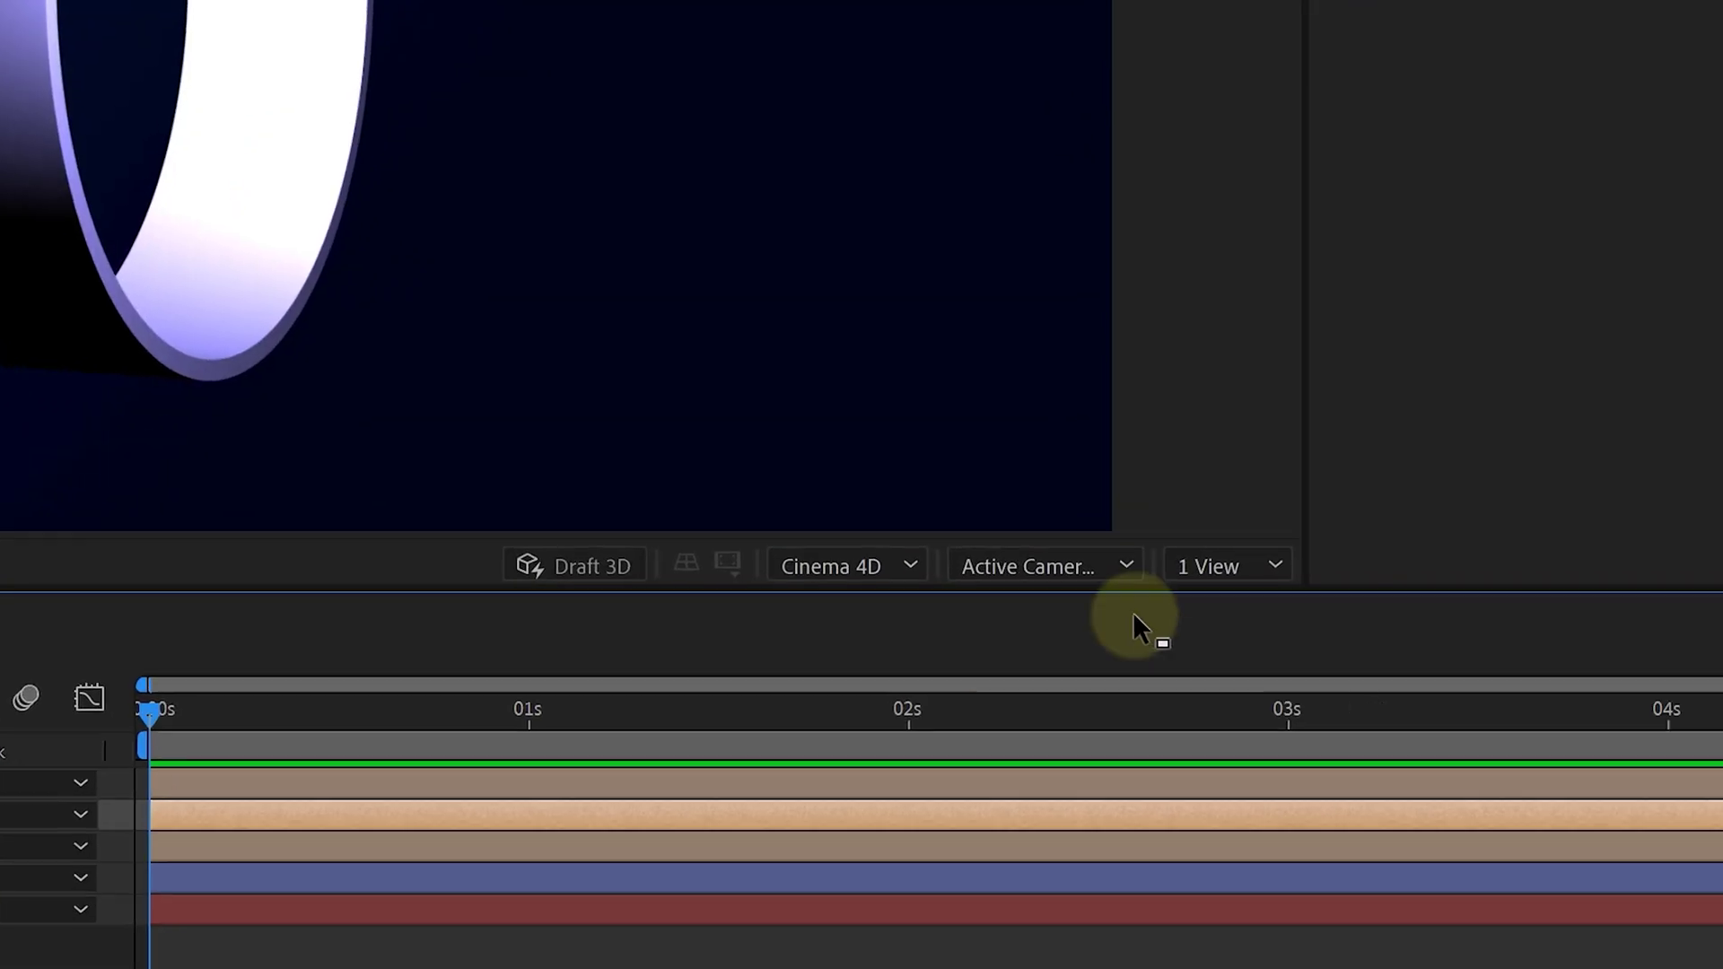
left_click(1201, 571)
left_click(1232, 641)
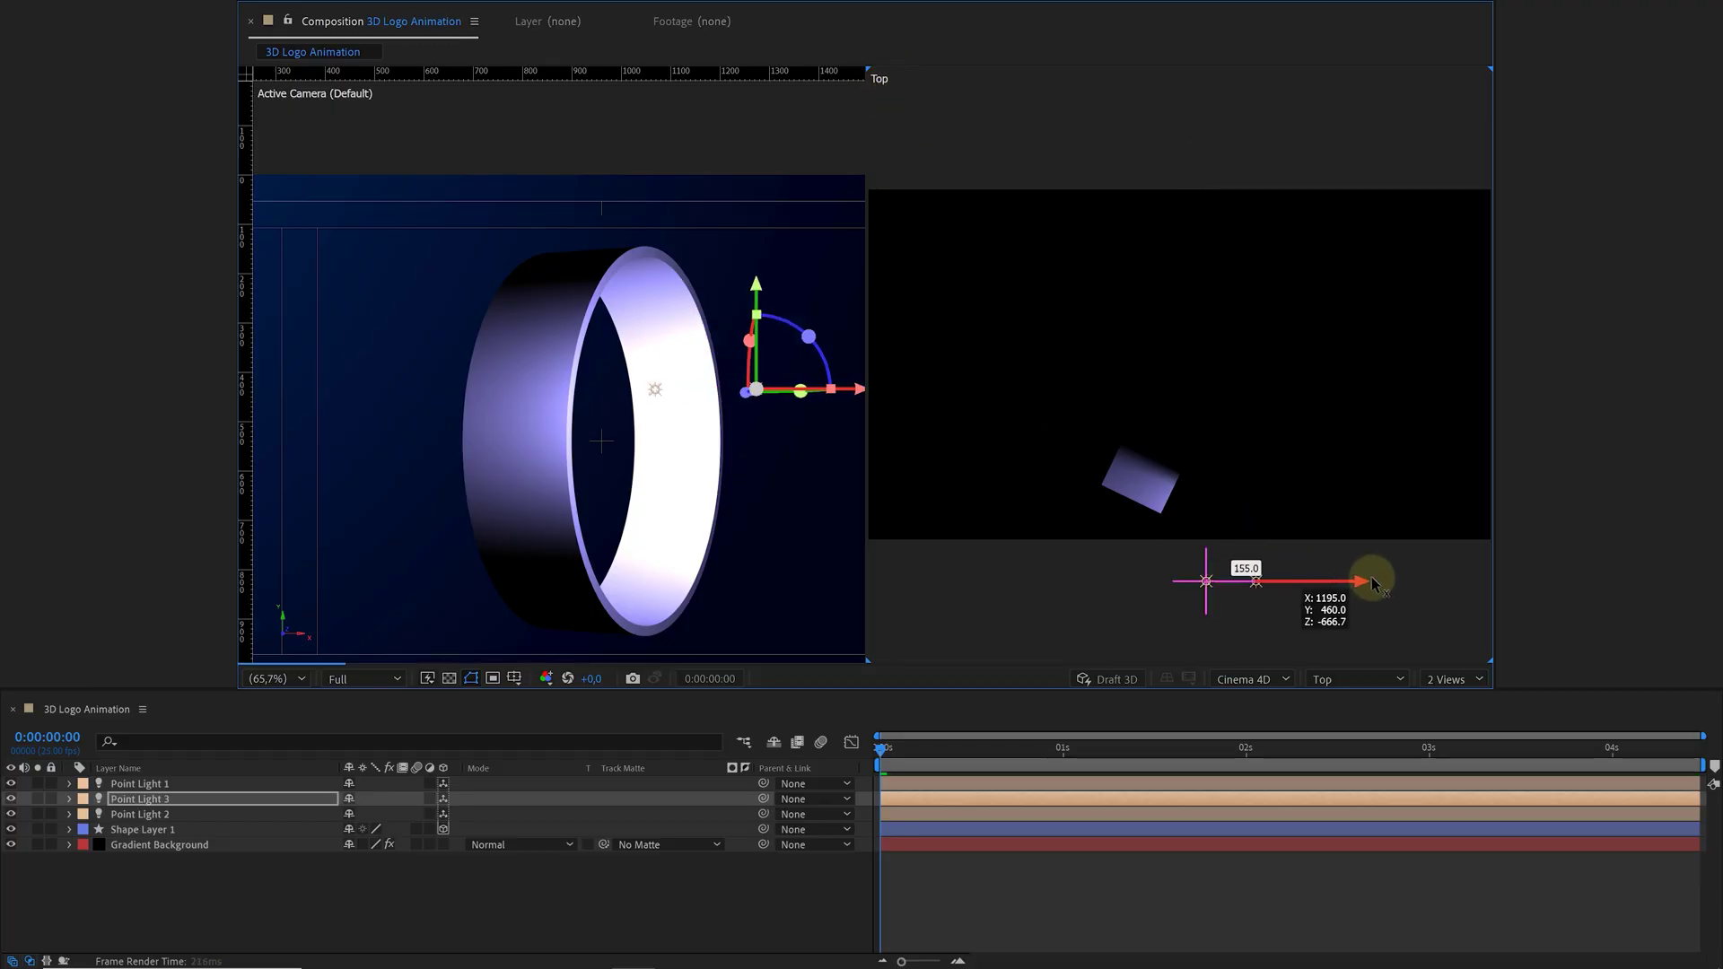
- Move Point Light 2 to the left of the ring in the Top view
left_click(655, 388)
left_click_drag(758, 392, 296, 382)
left_click(1054, 496)
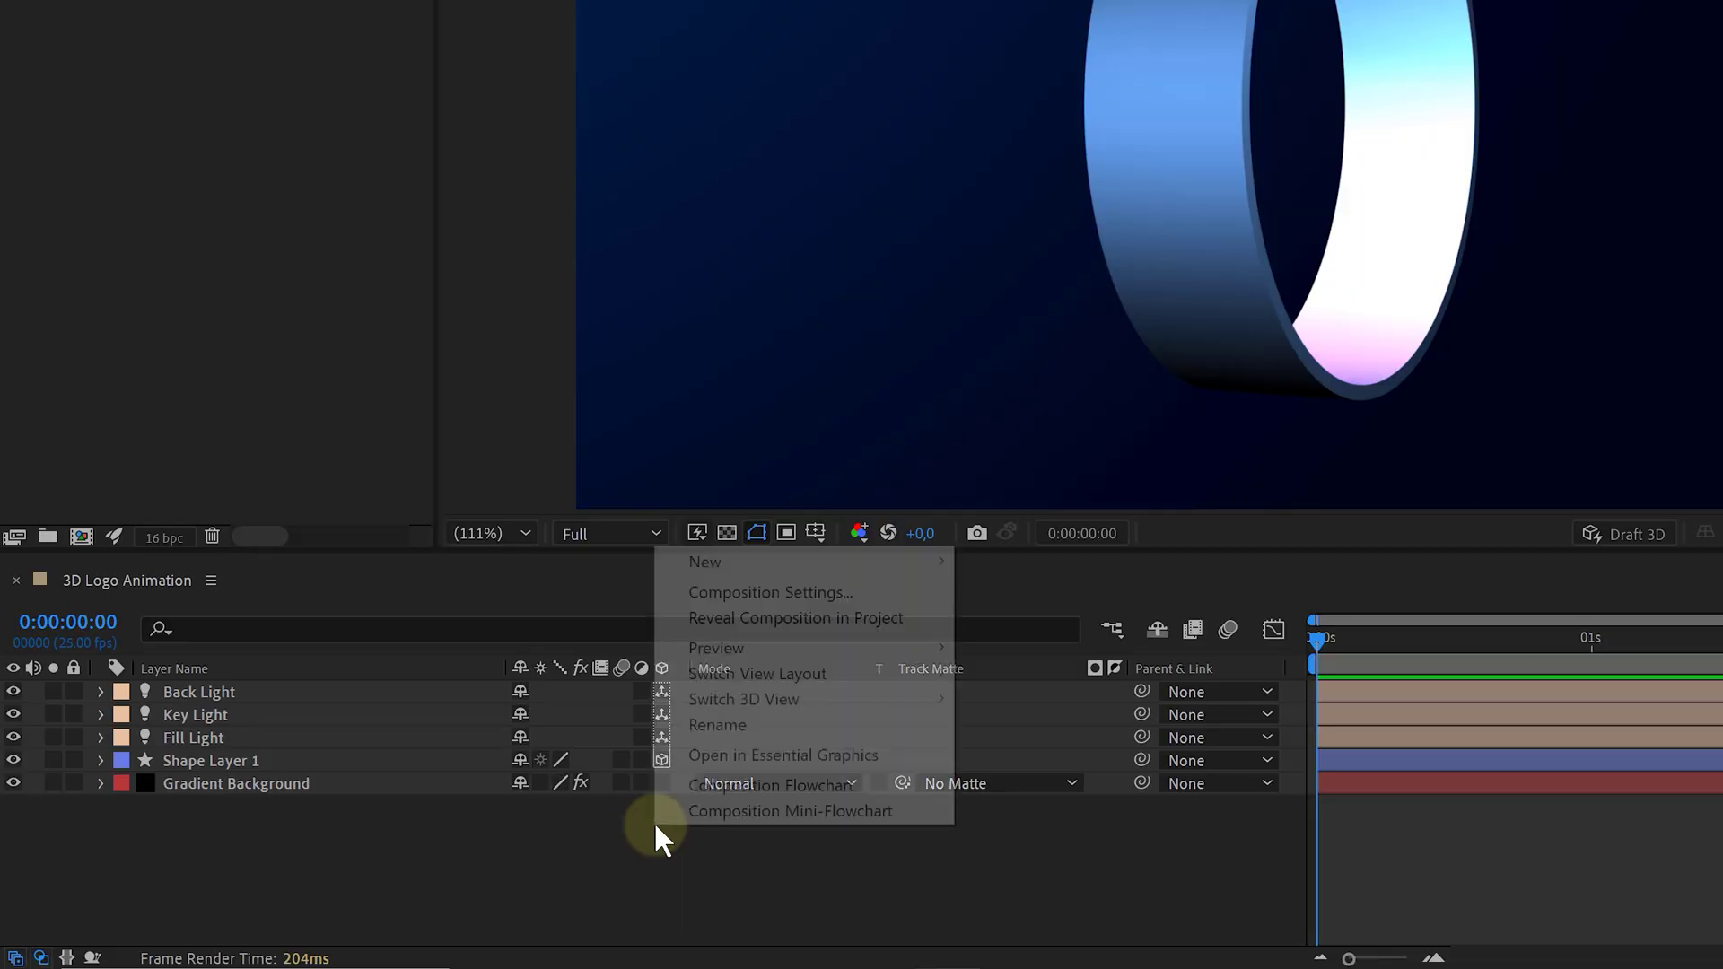
- Add Camera 1 as a Two-Node Camera with a 60 mm focal length
mouse_move(714, 575)
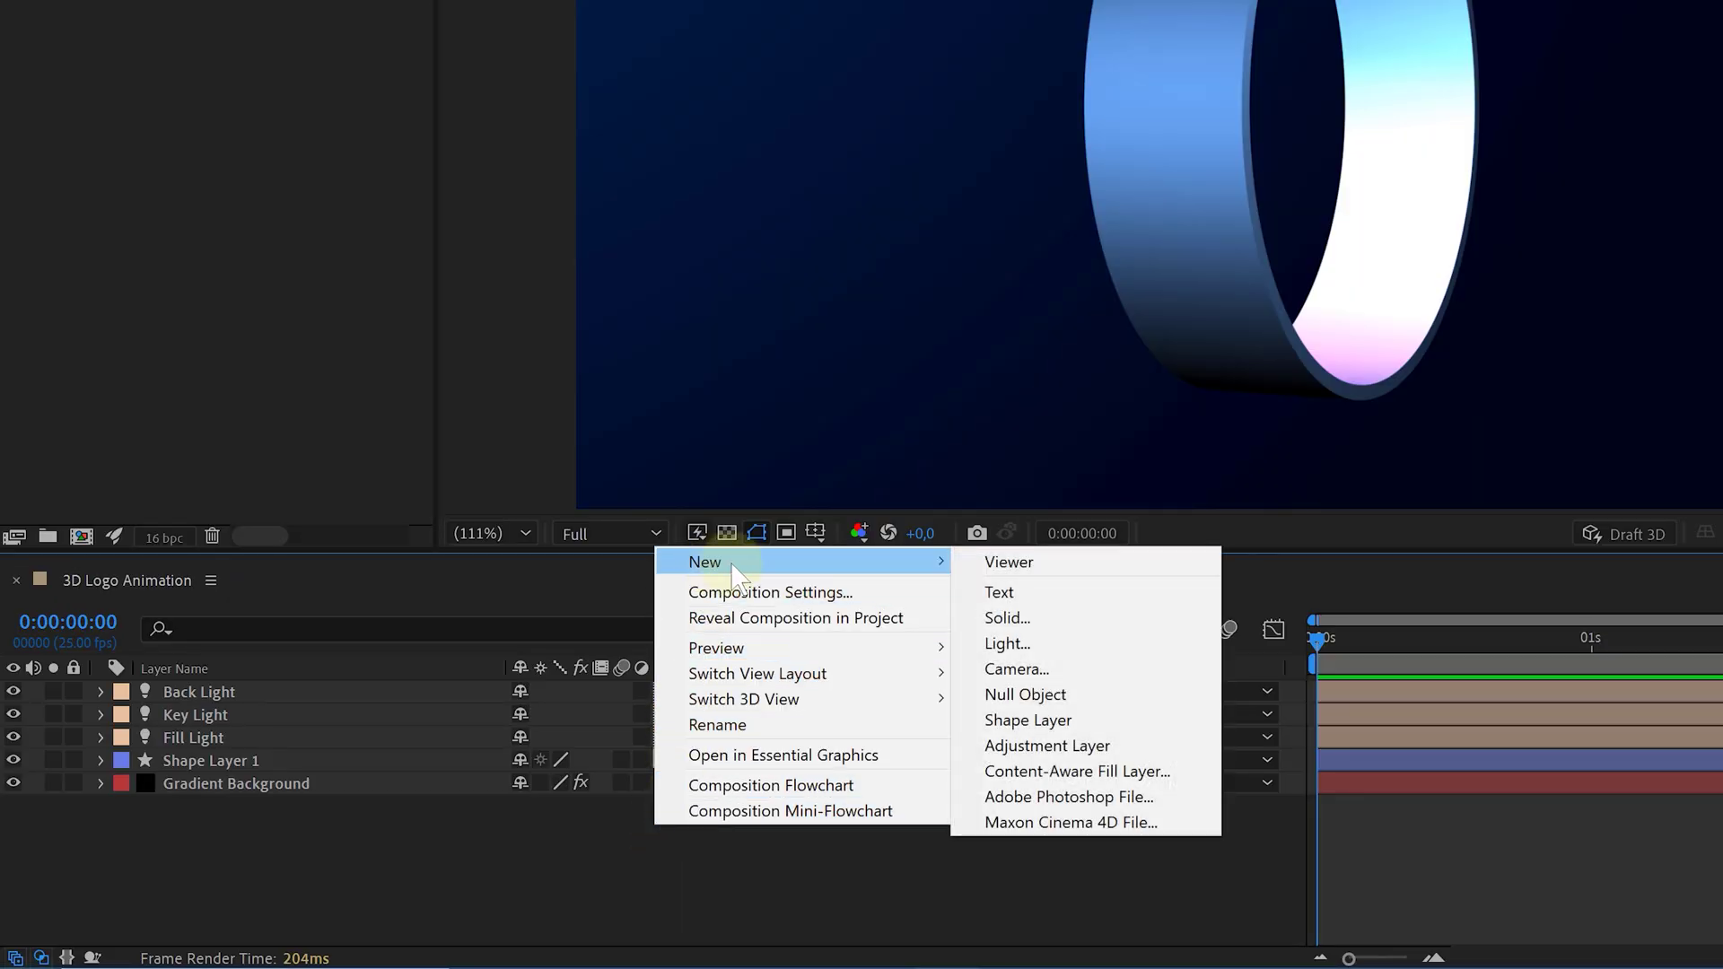
left_click(1075, 670)
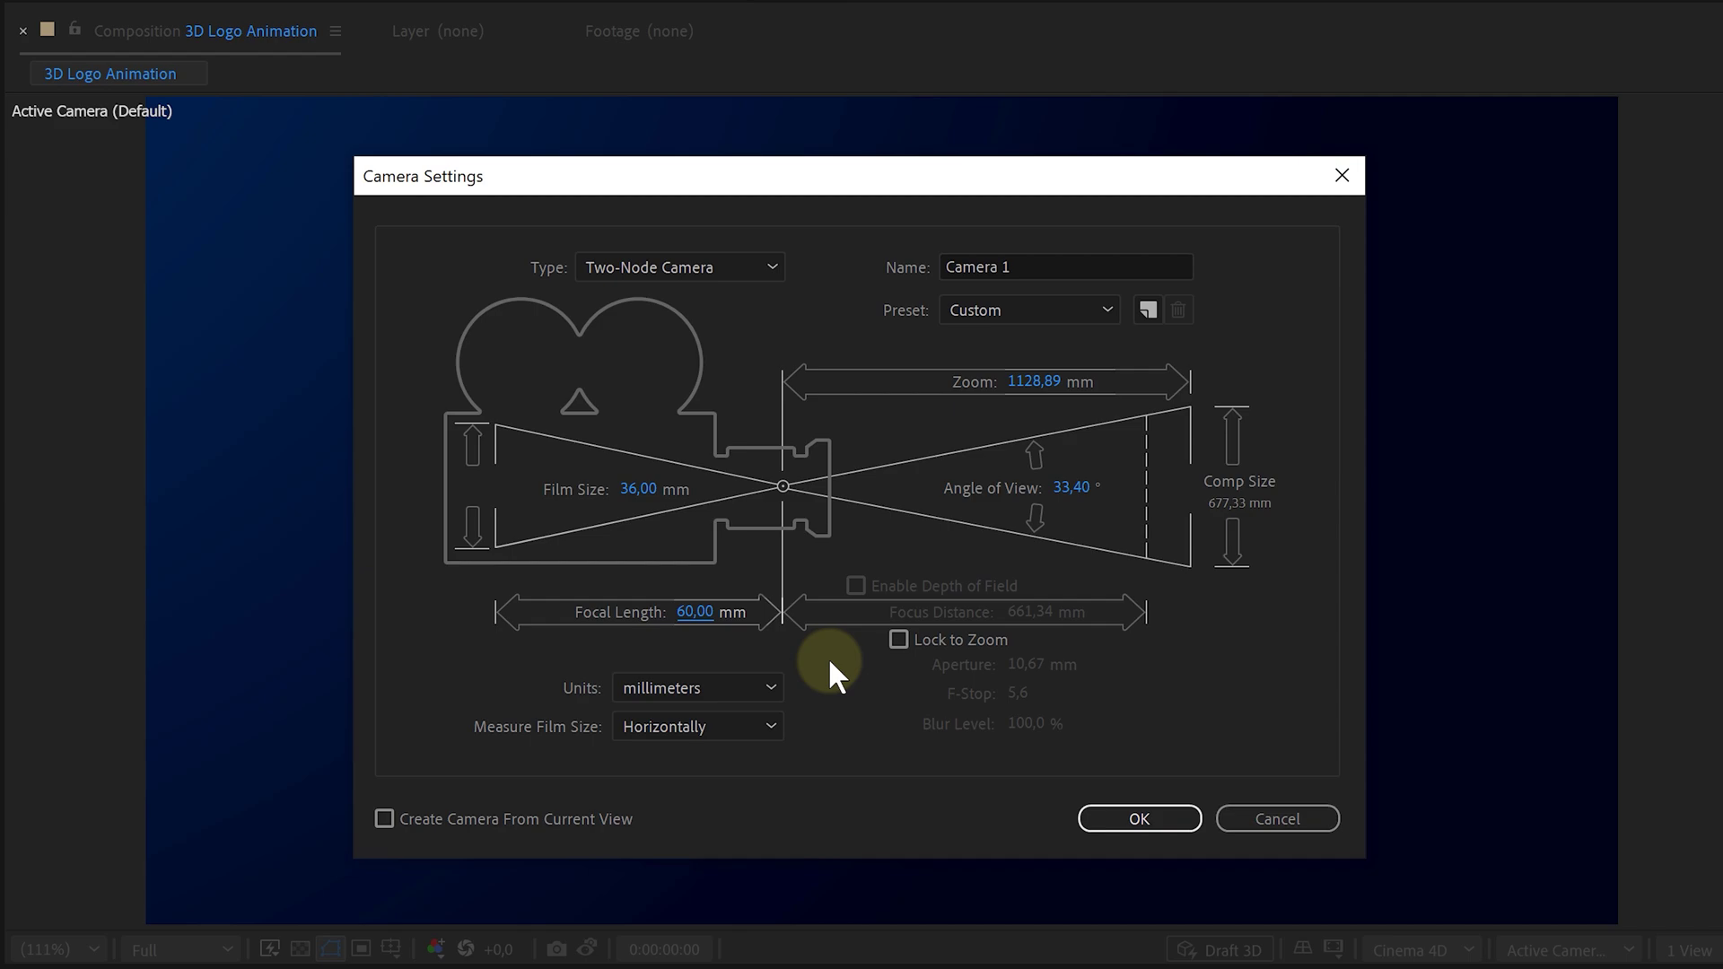
left_click(1091, 815)
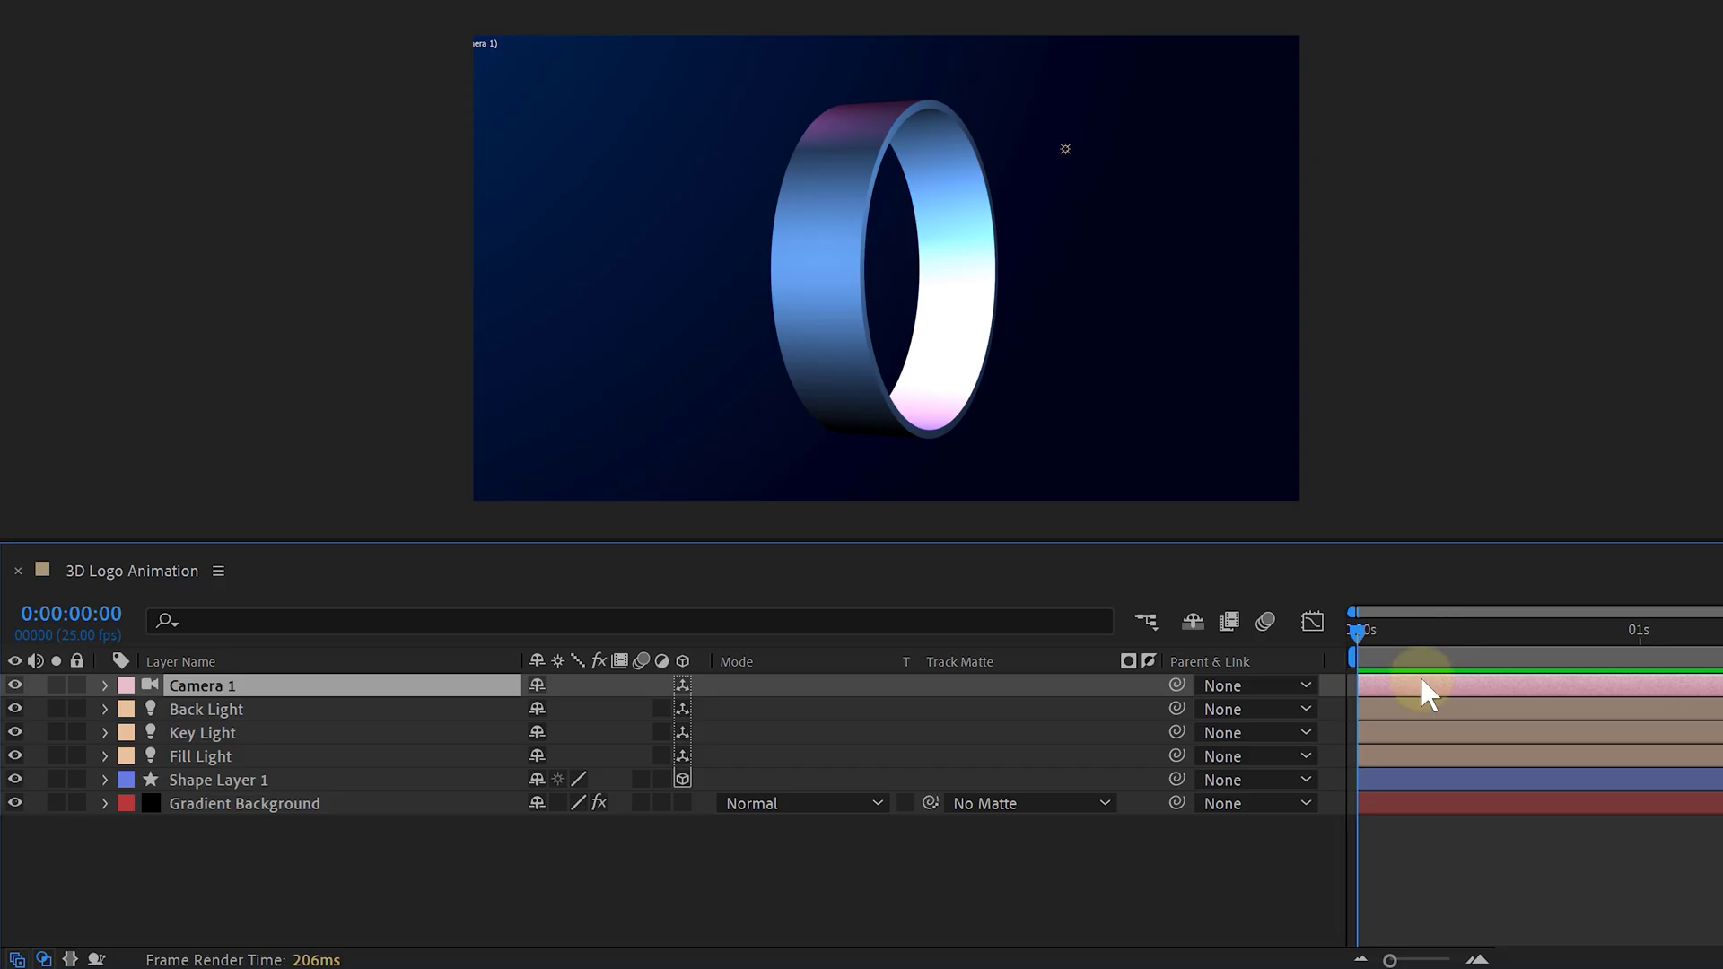
- Show Camera 1's position and rotate the ring on Y to face the camera
key("p")
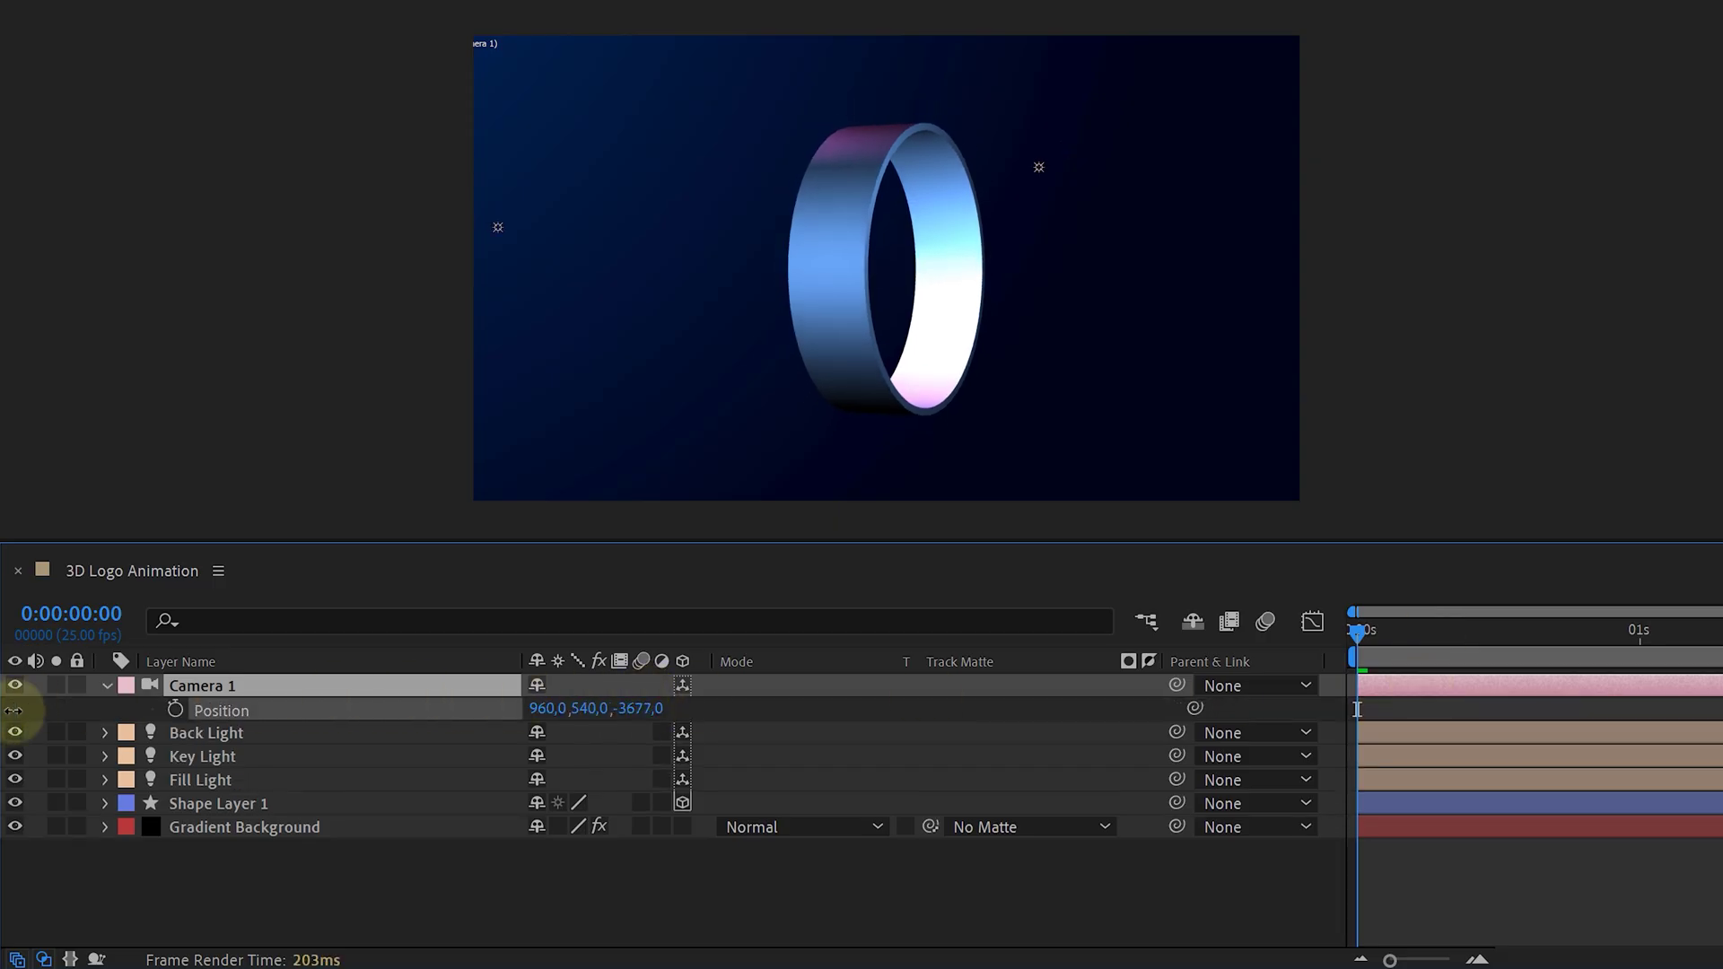
left_click(988, 261)
left_click_drag(988, 261, 712, 277)
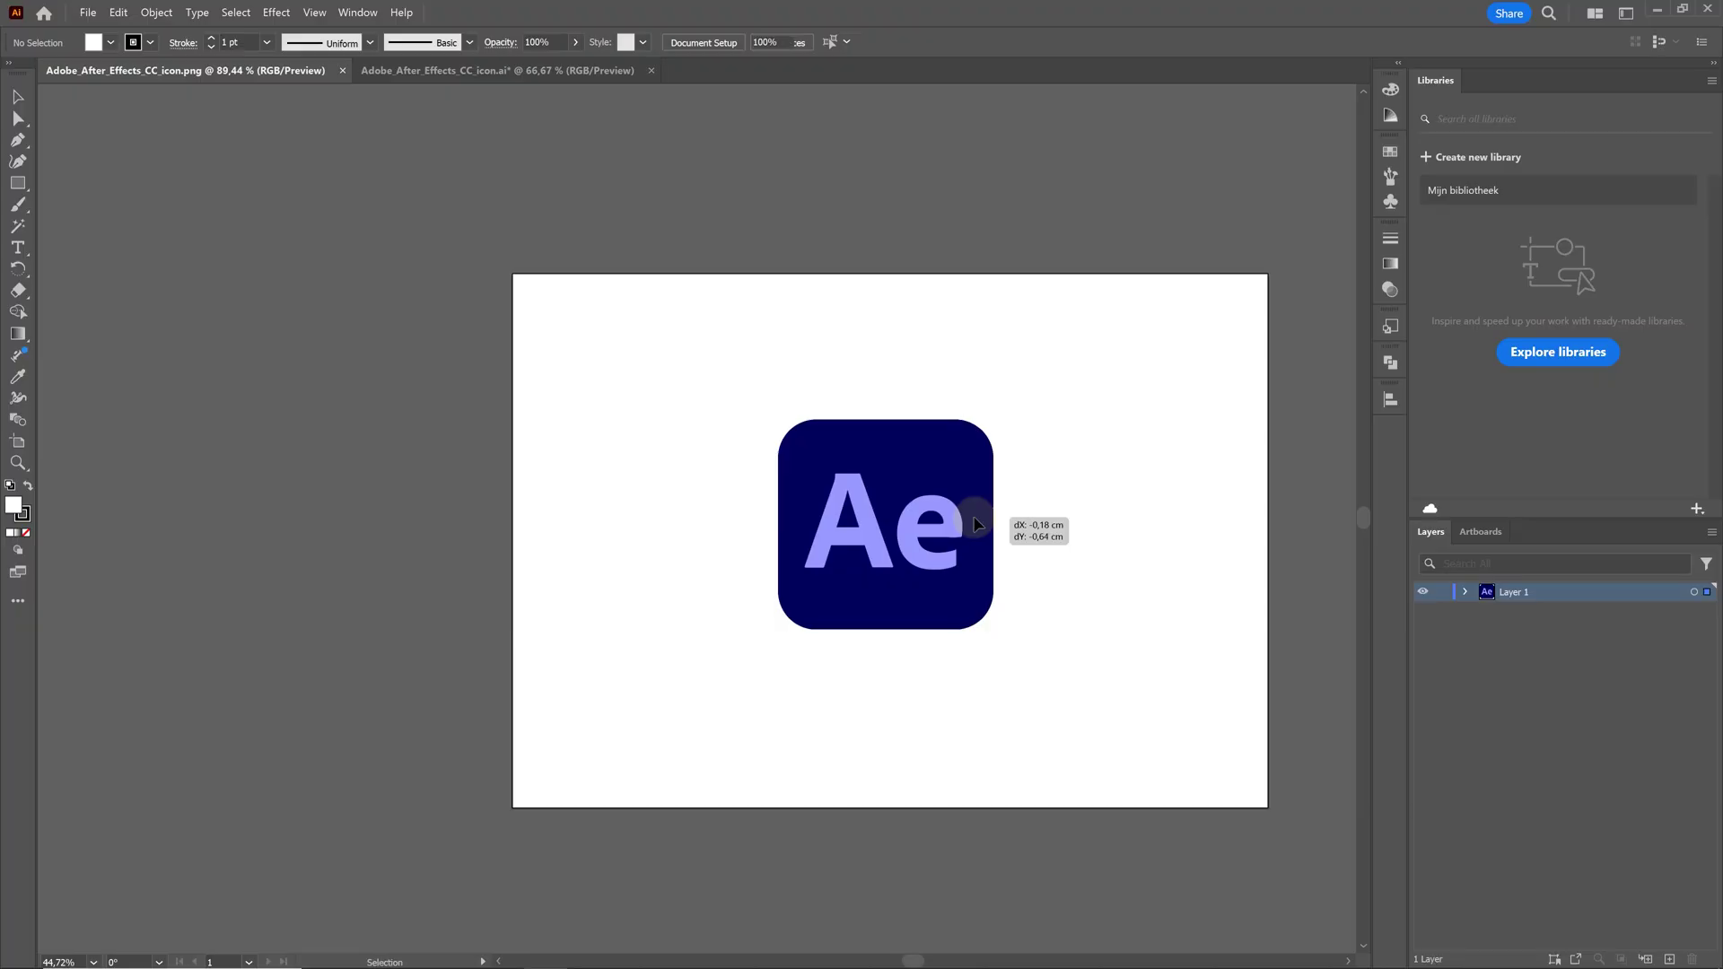
- Image Trace the Ae icon into vectors and pull the letter A apart from the box
left_click(976, 525)
left_click(830, 678)
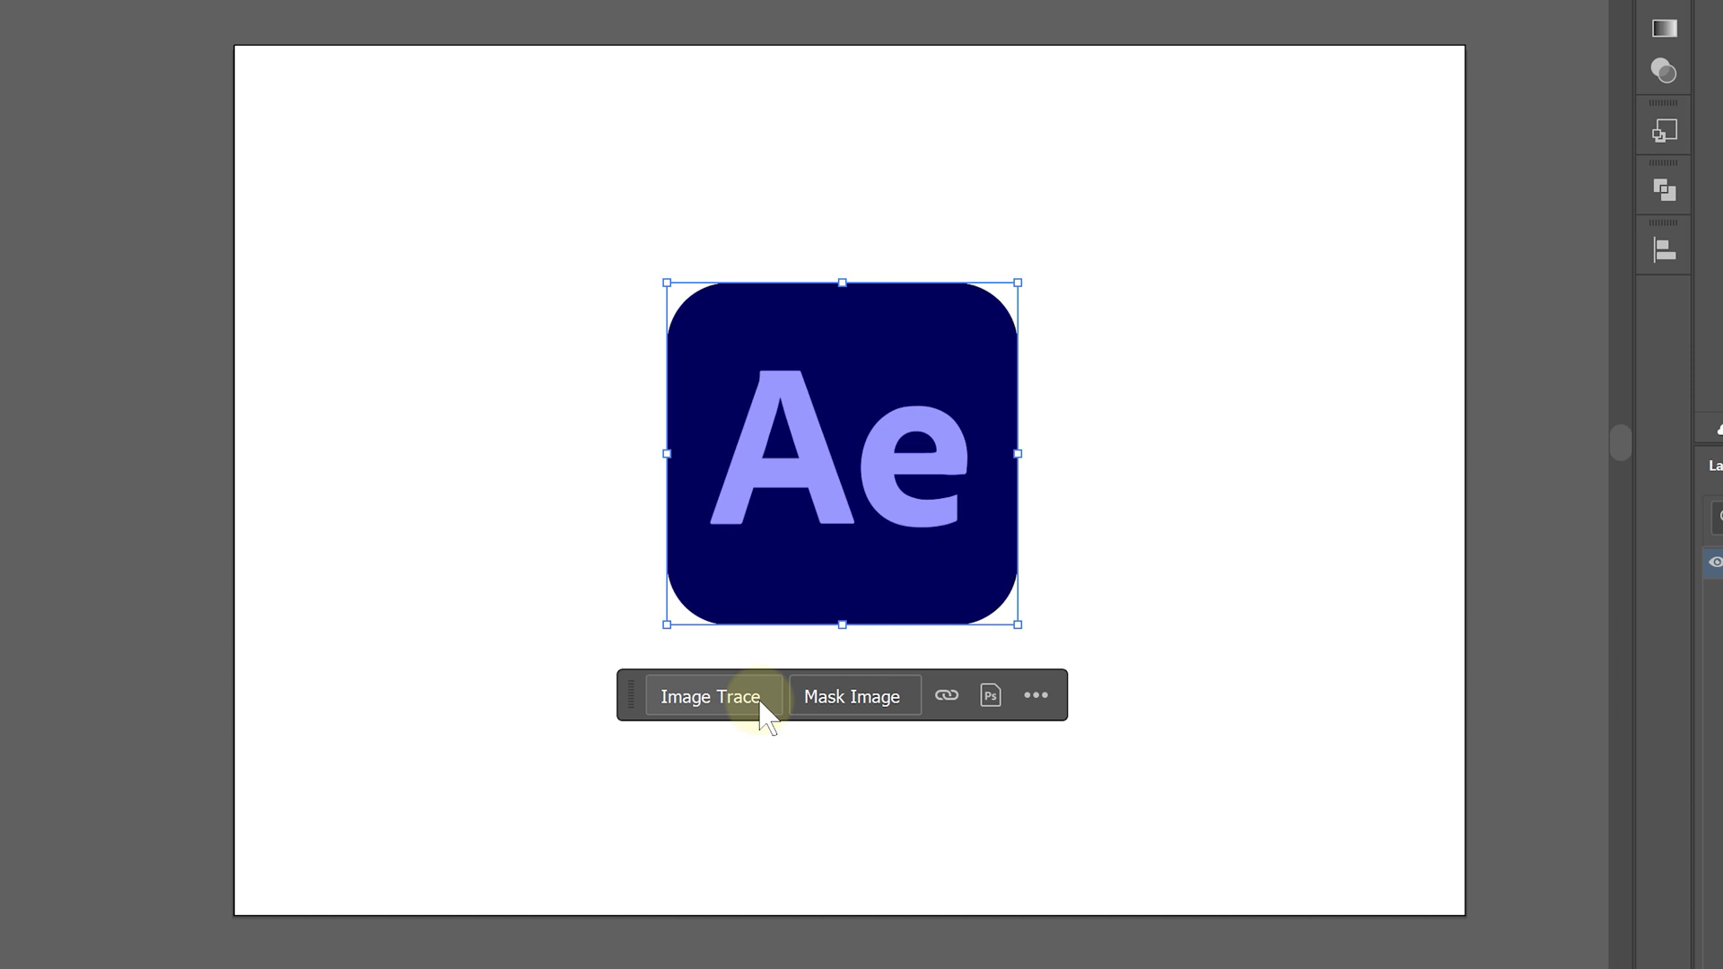
mouse_move(804, 423)
left_mouse_down()
mouse_move(615, 423)
mouse_move(732, 432)
left_mouse_up()
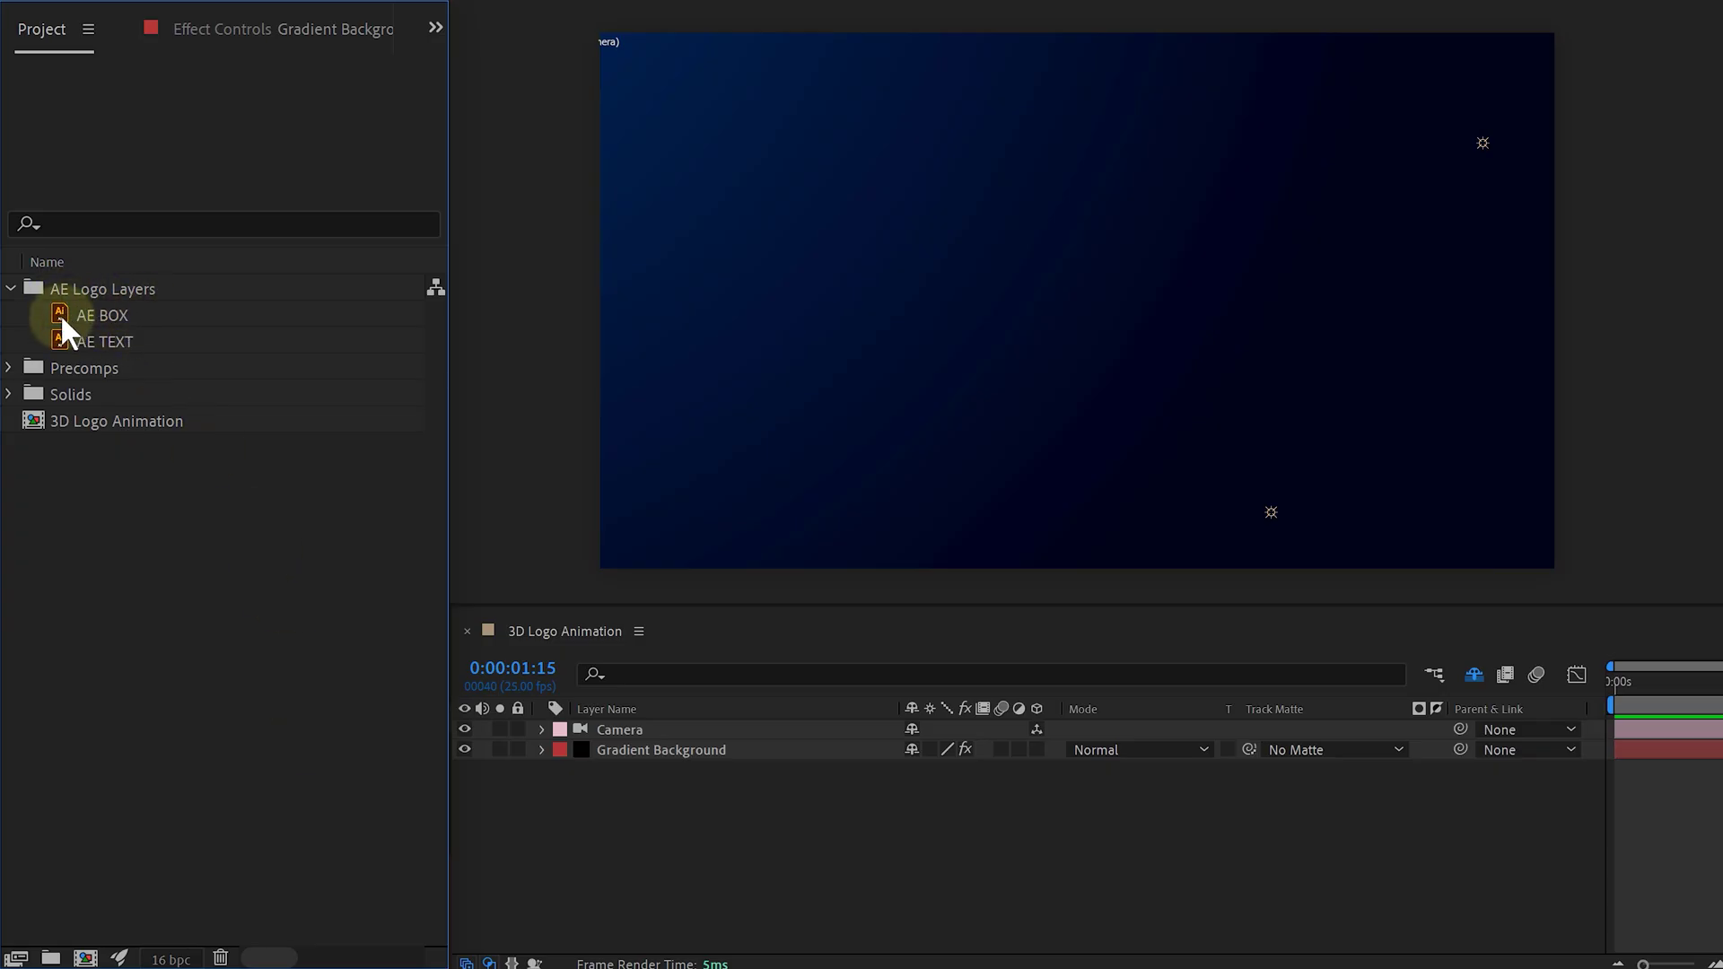
- Drag AE BOX and AE TEXT into the timeline, enable 3D on both, and expand their properties
left_click(61, 314)
left_click(110, 341, "shift")
left_click_drag(111, 341, 662, 731)
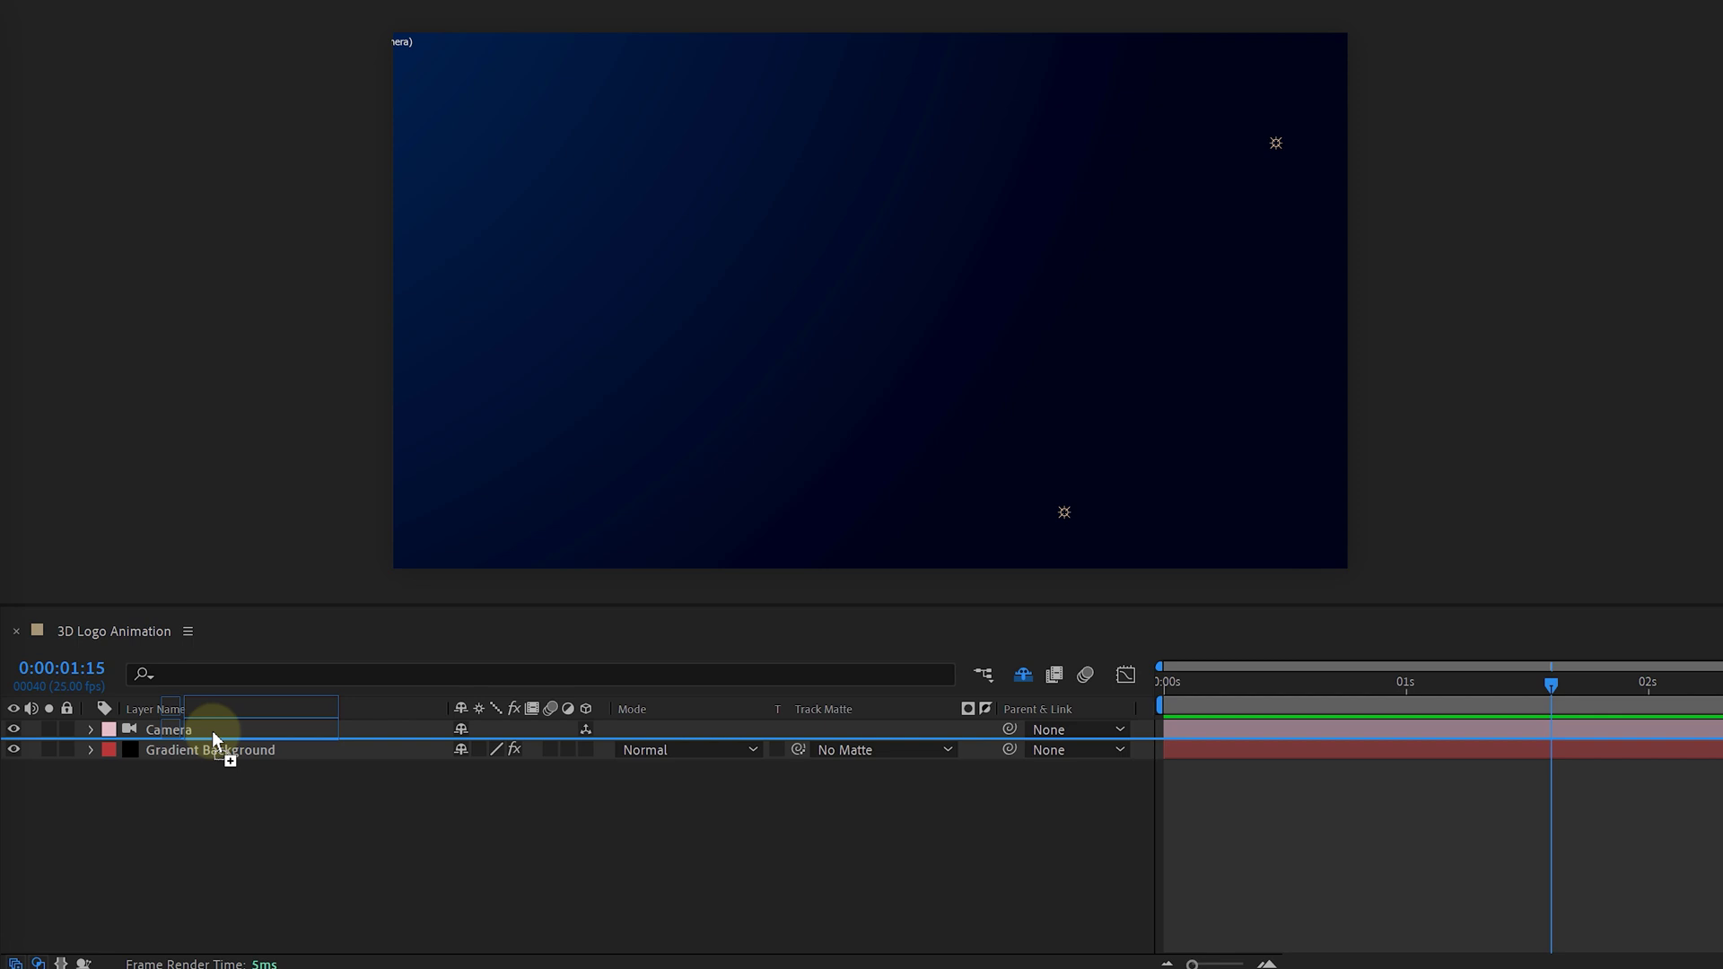
left_click_drag(211, 730, 212, 727)
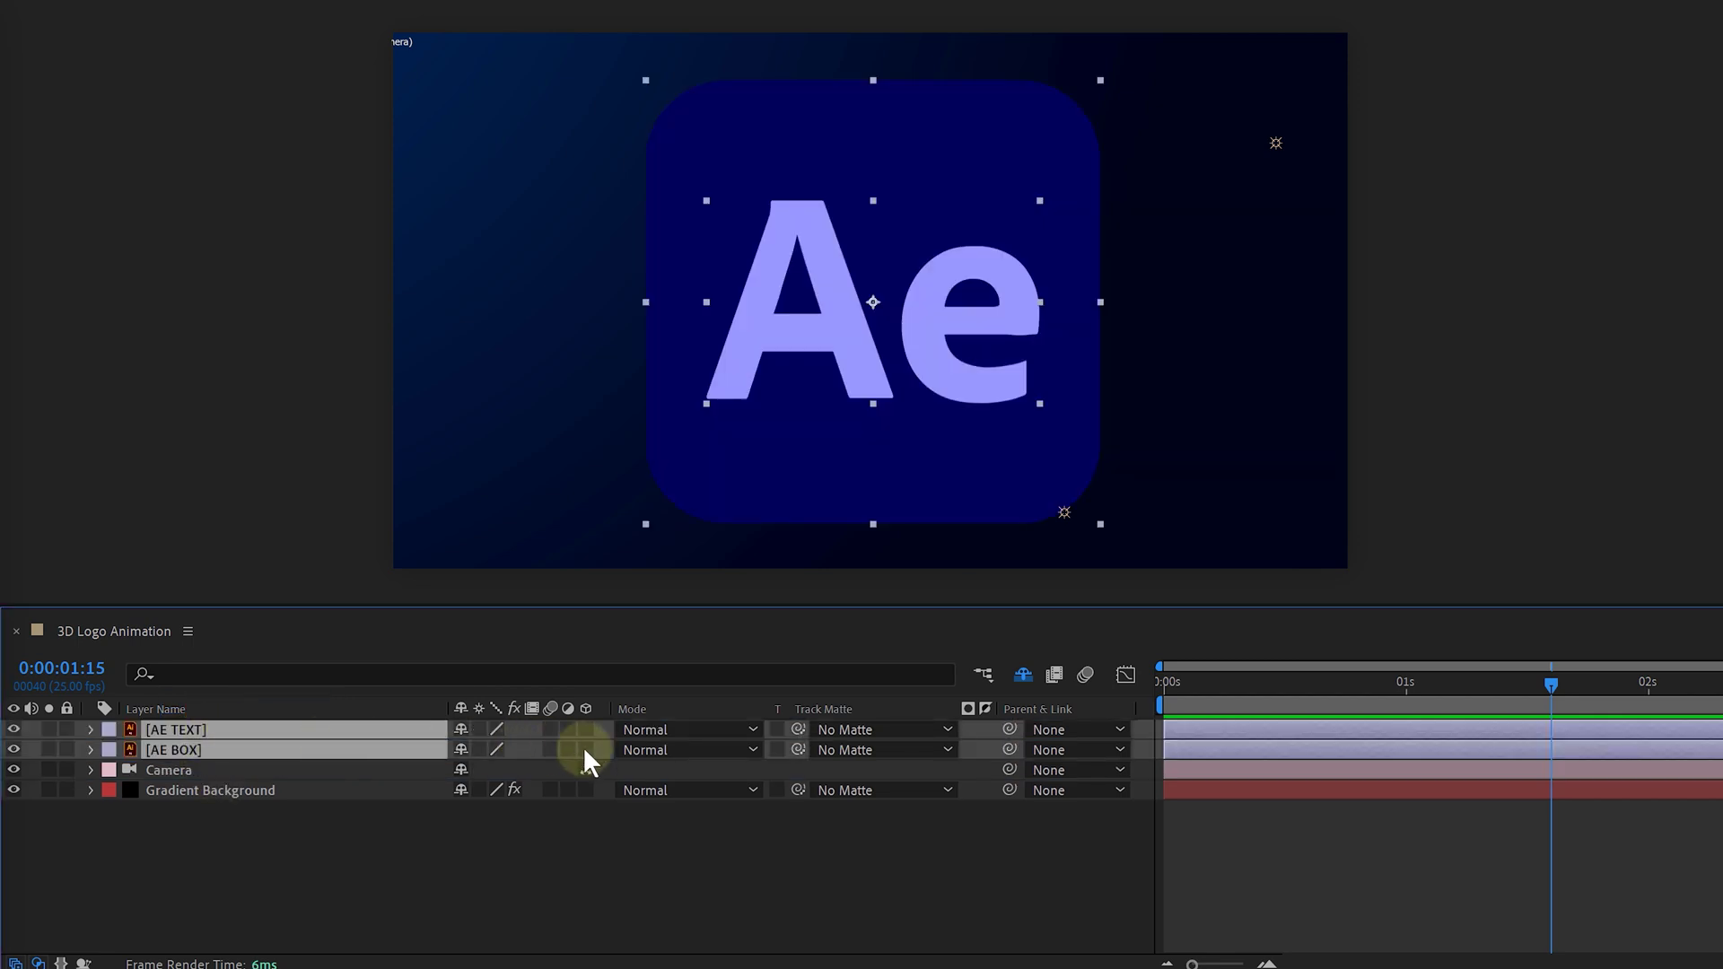
left_click(584, 750)
left_click(92, 749)
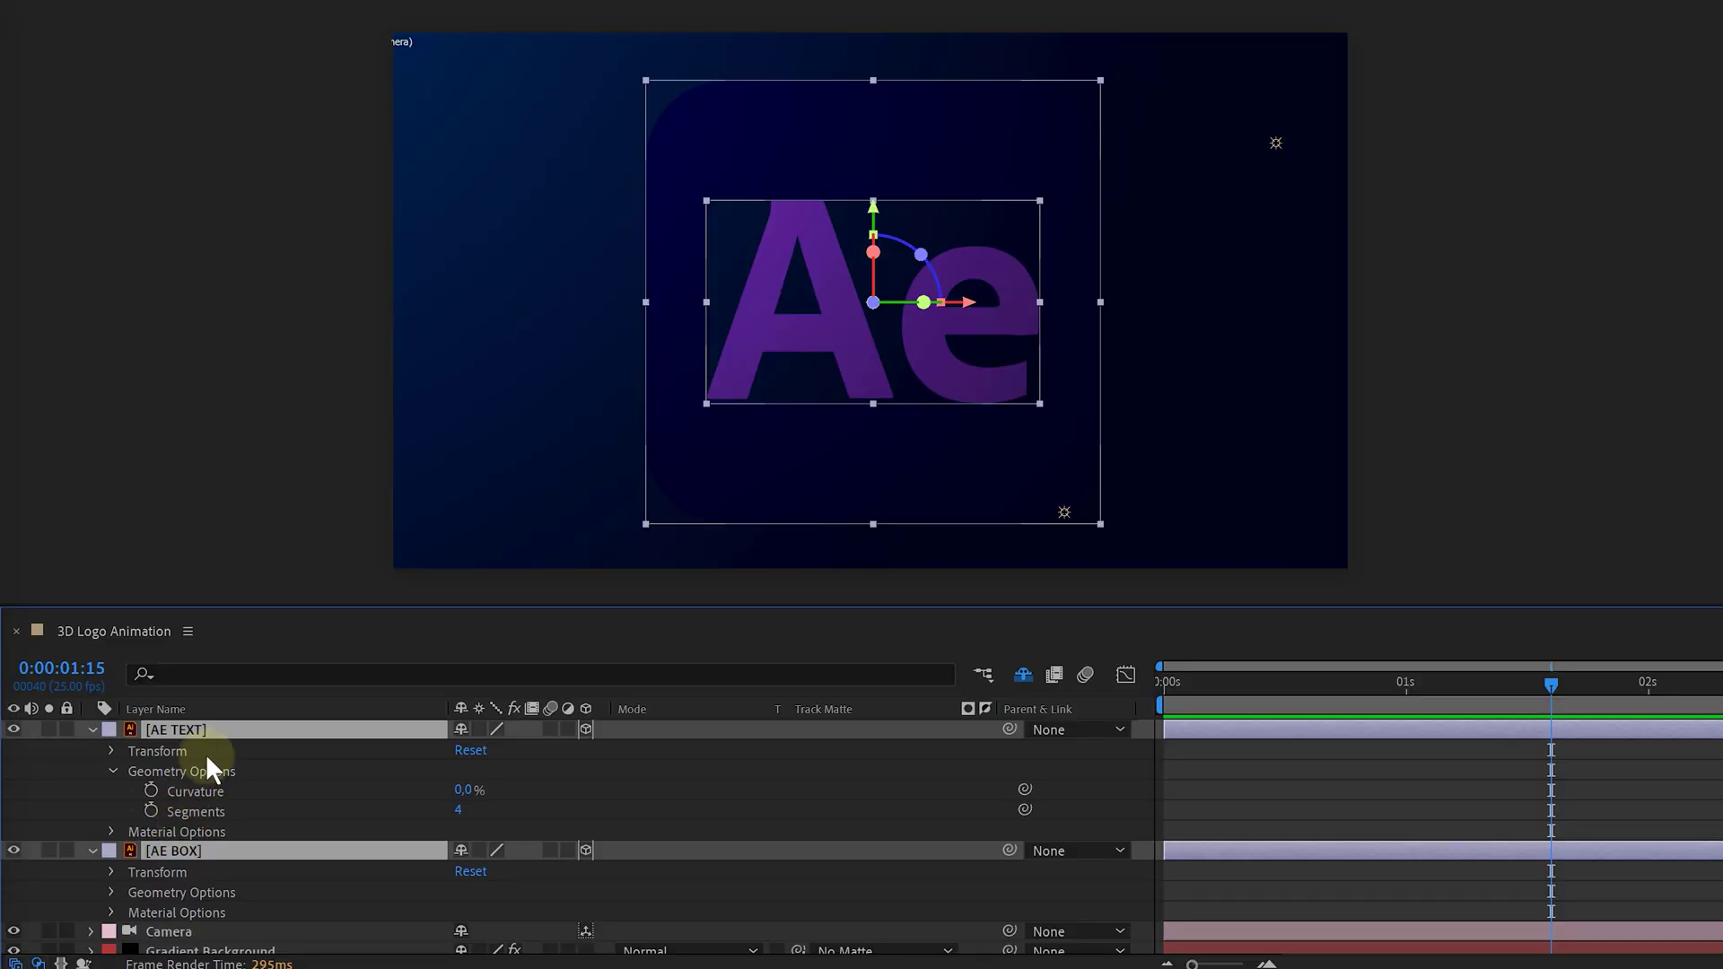
- Create the AE TEXT Outlines shape layer from AE TEXT's vectors and rotate it edge-on
left_click(223, 727)
right_click(222, 725)
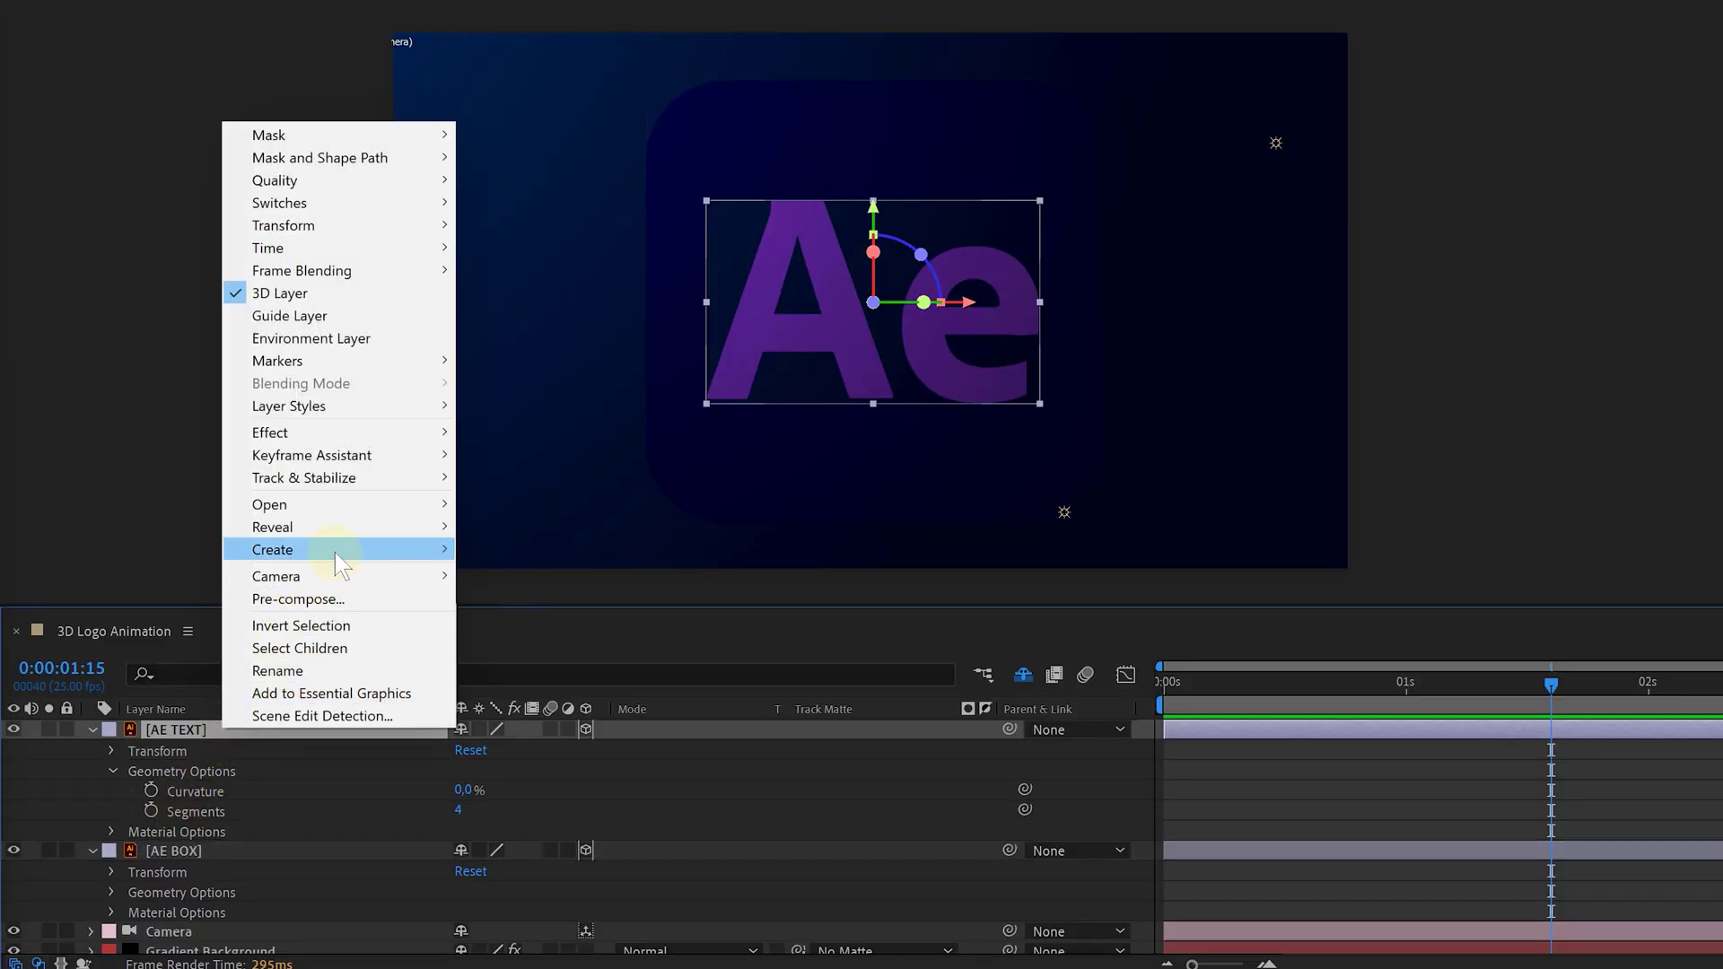
mouse_move(335, 552)
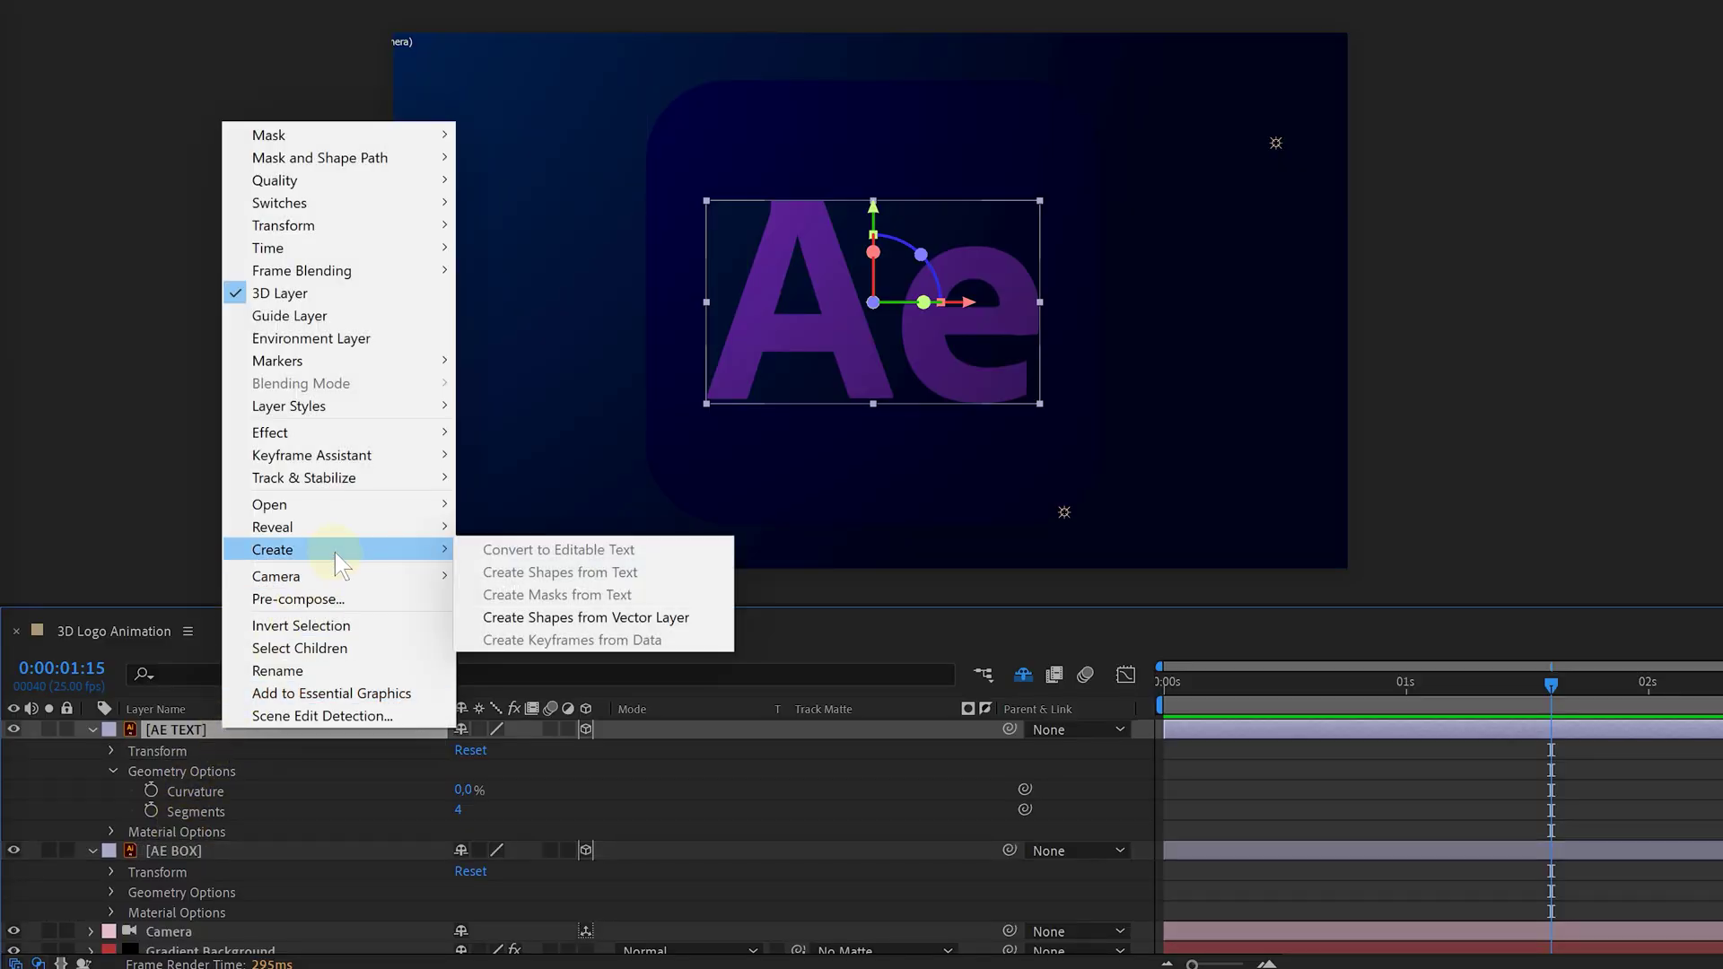
left_click(554, 619)
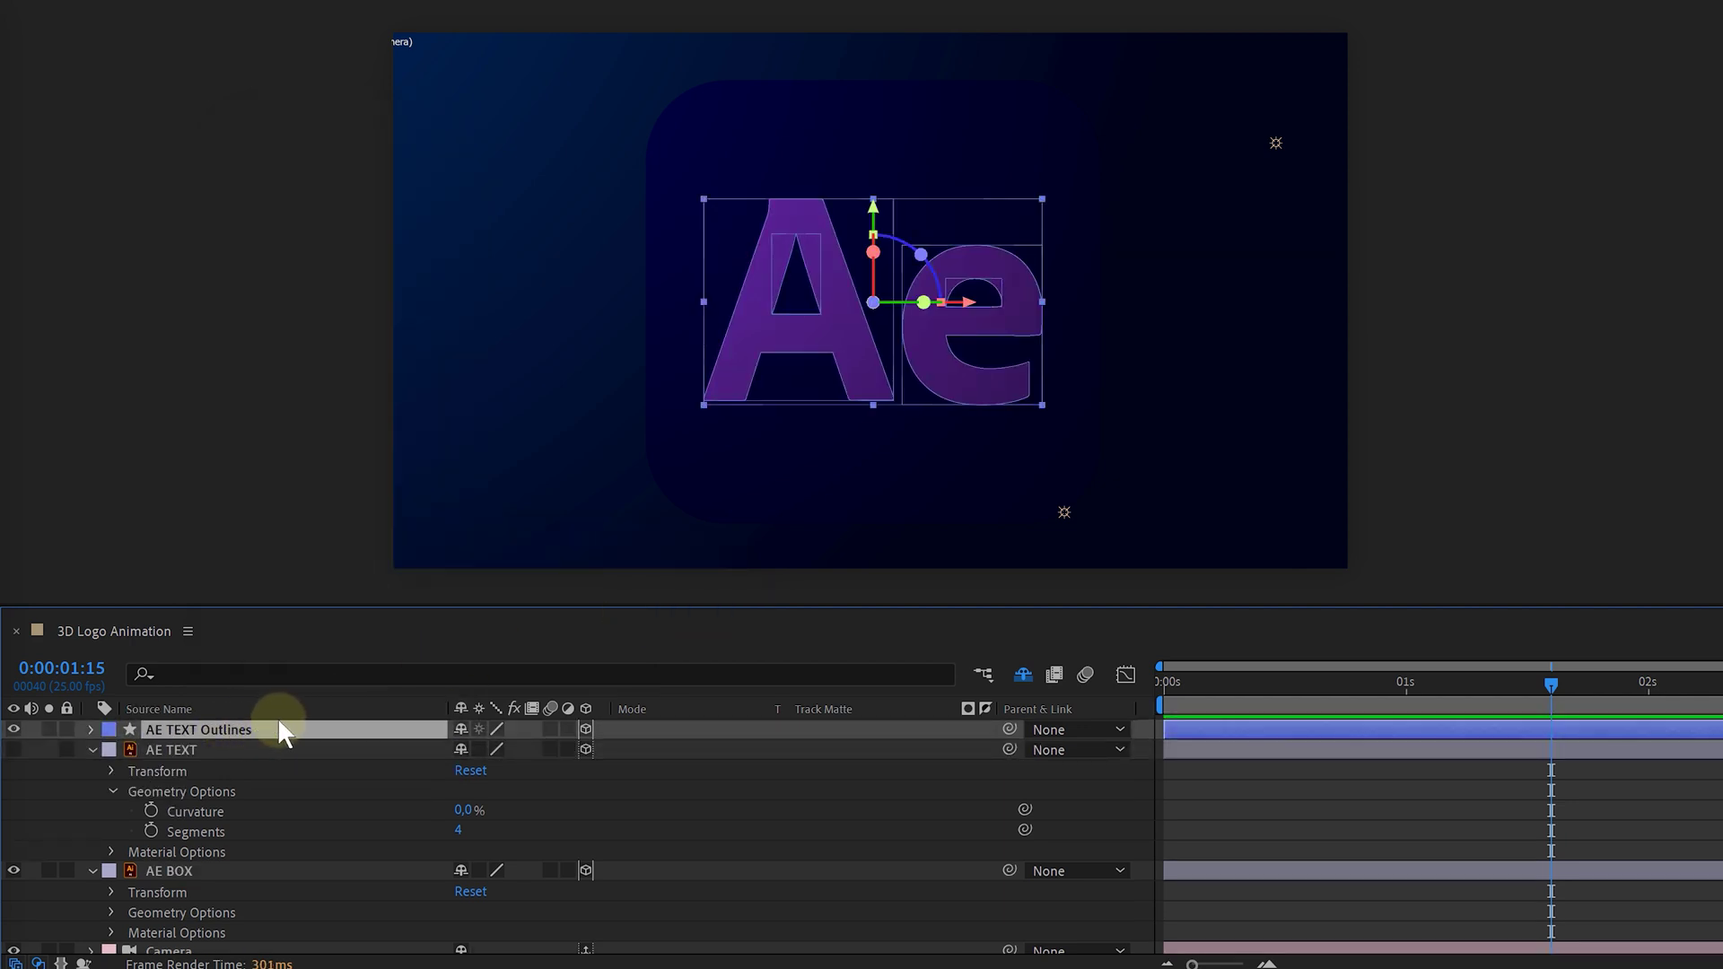
left_click_drag(691, 416, 889, 304)
- Extrude the AE TEXT Outlines letters to a depth of 116 and turn them back toward the front
left_click(92, 729)
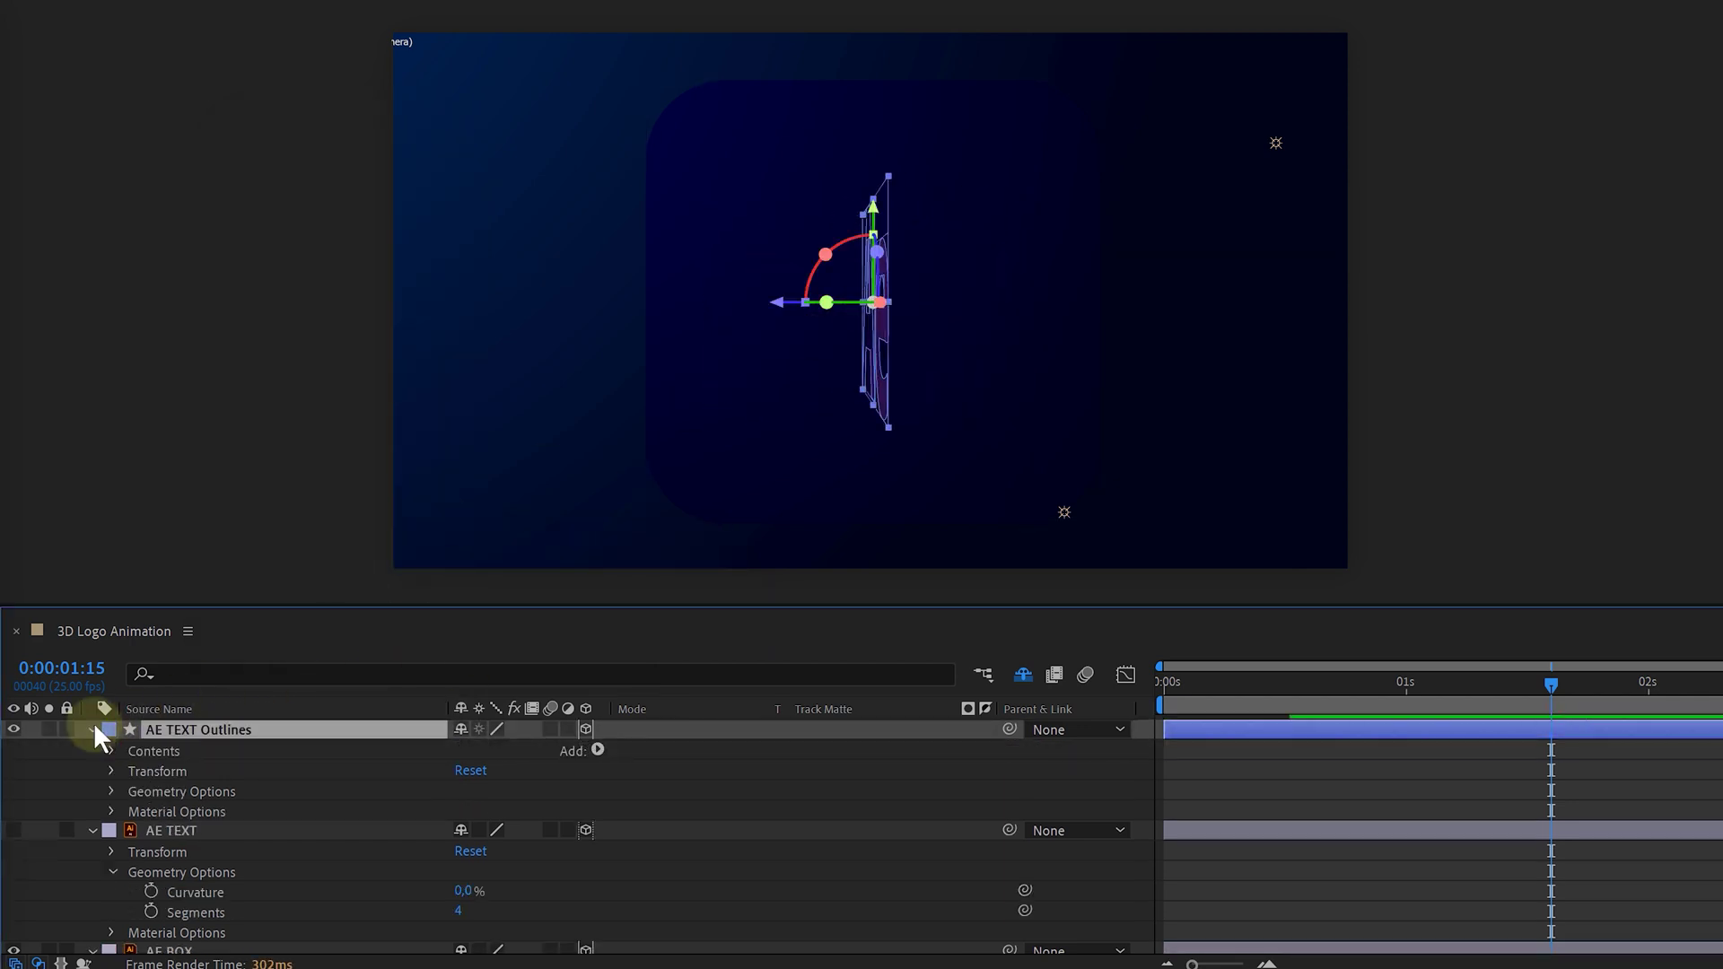
left_click(111, 791)
left_click_drag(465, 872, 577, 850)
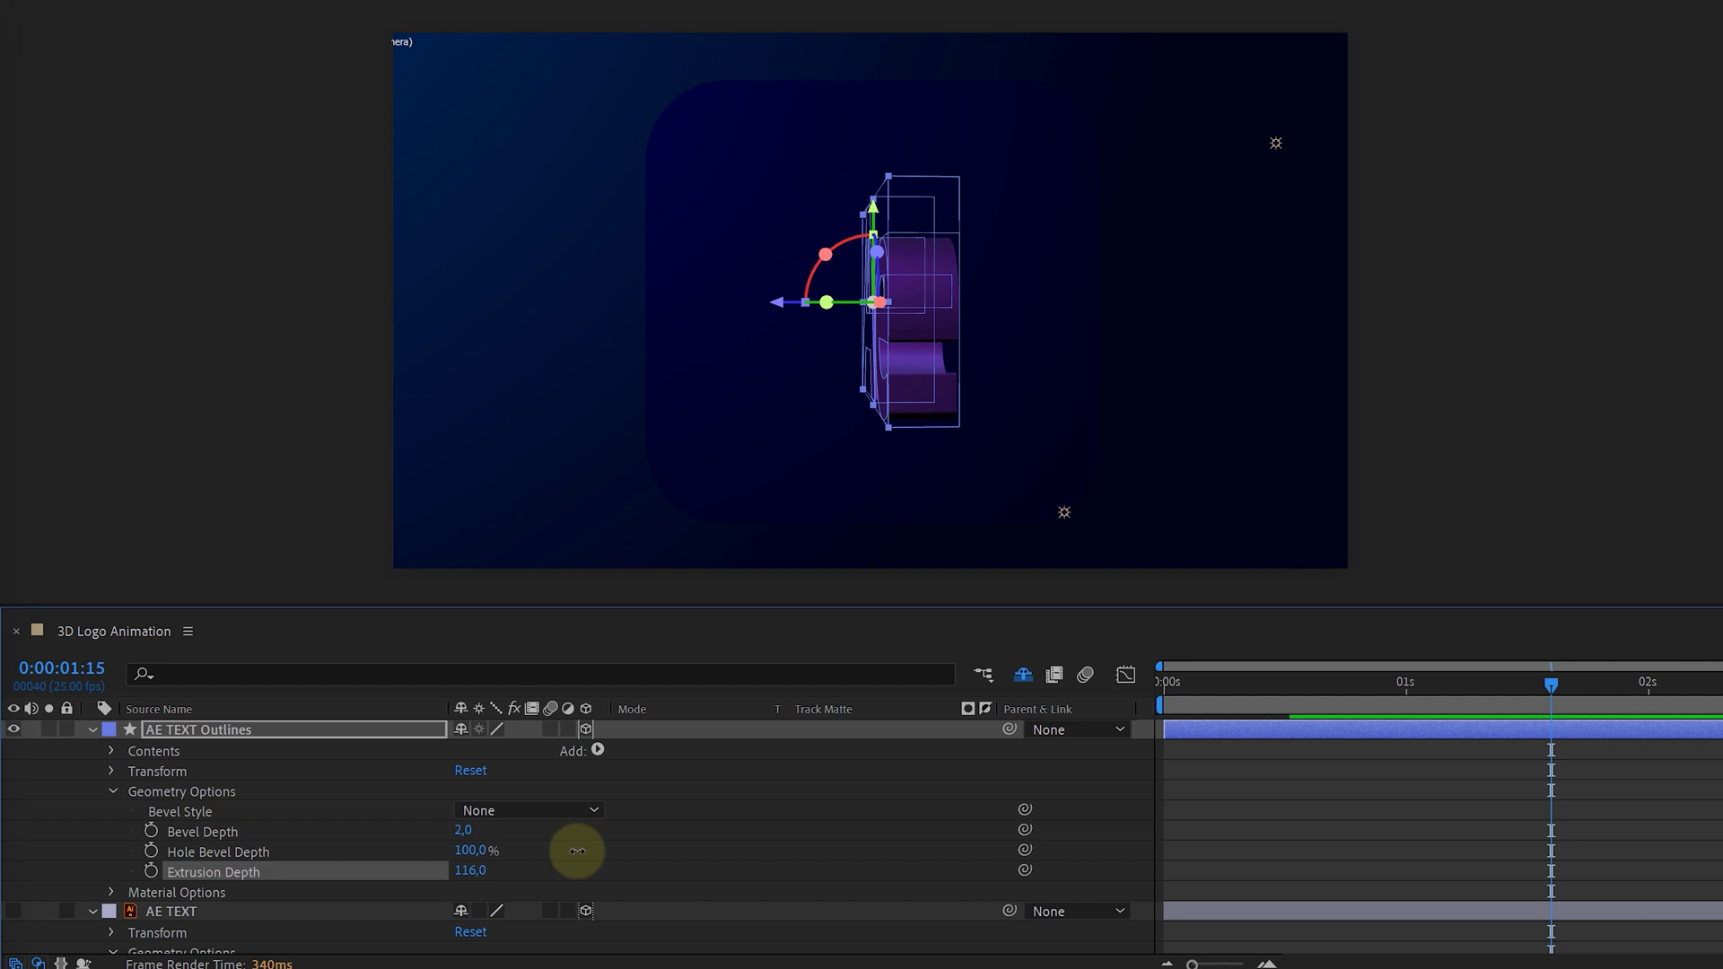
left_click_drag(826, 303, 898, 300)
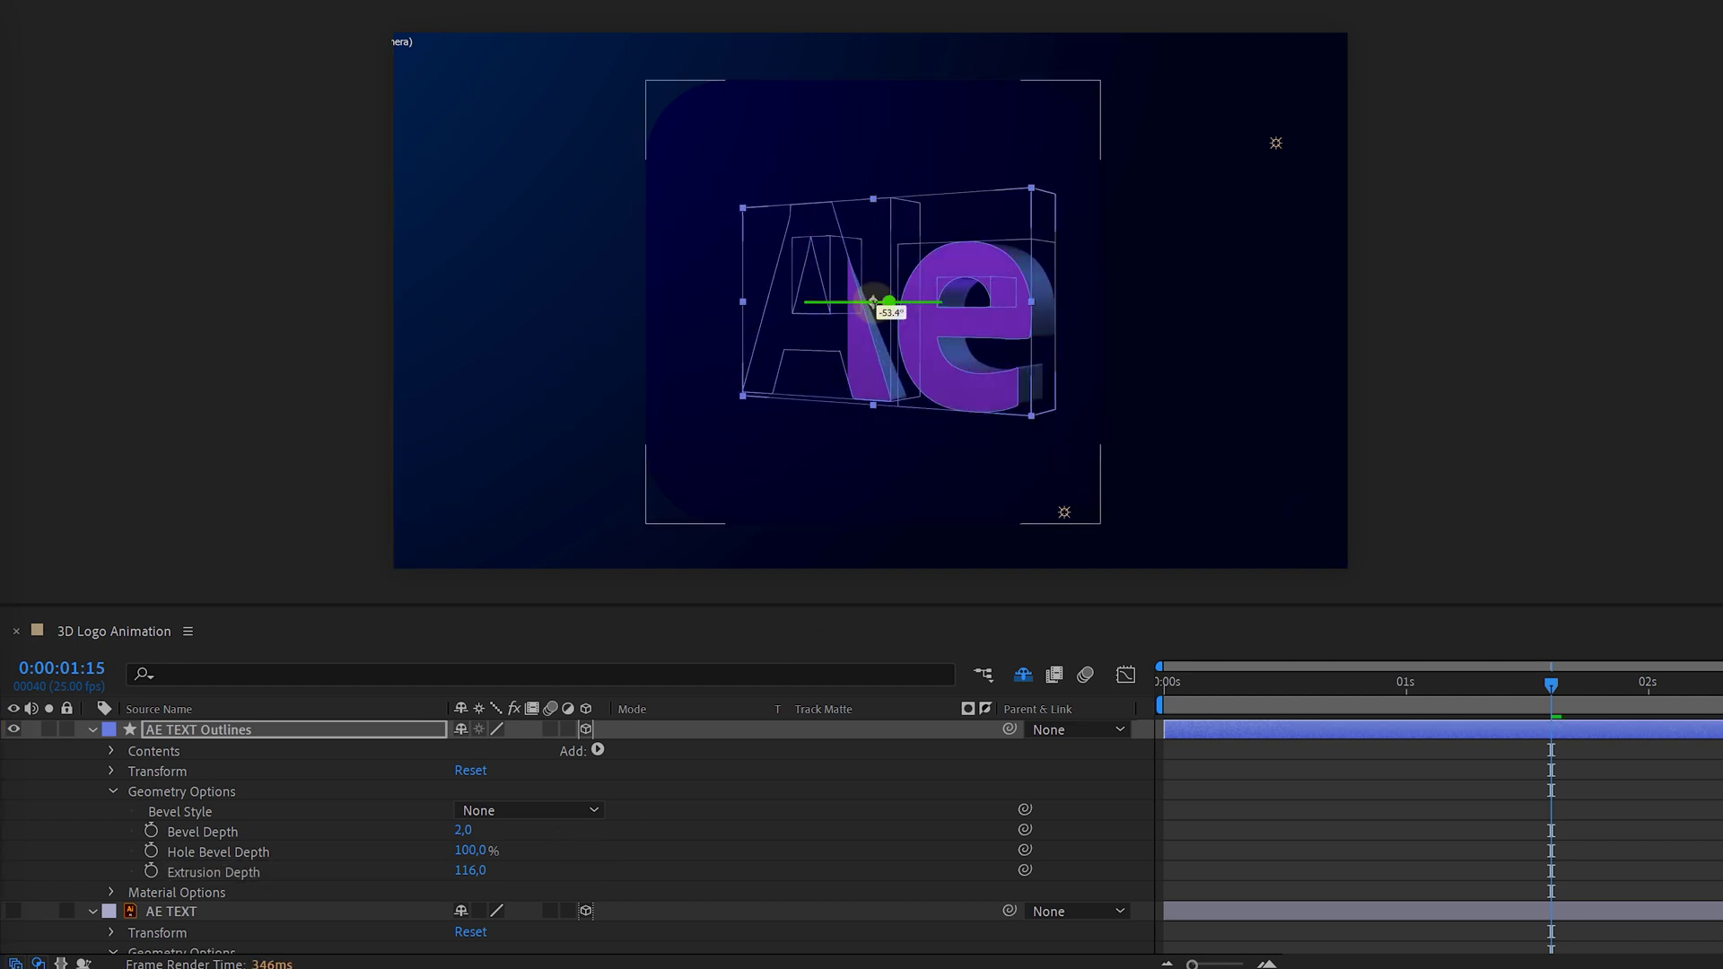